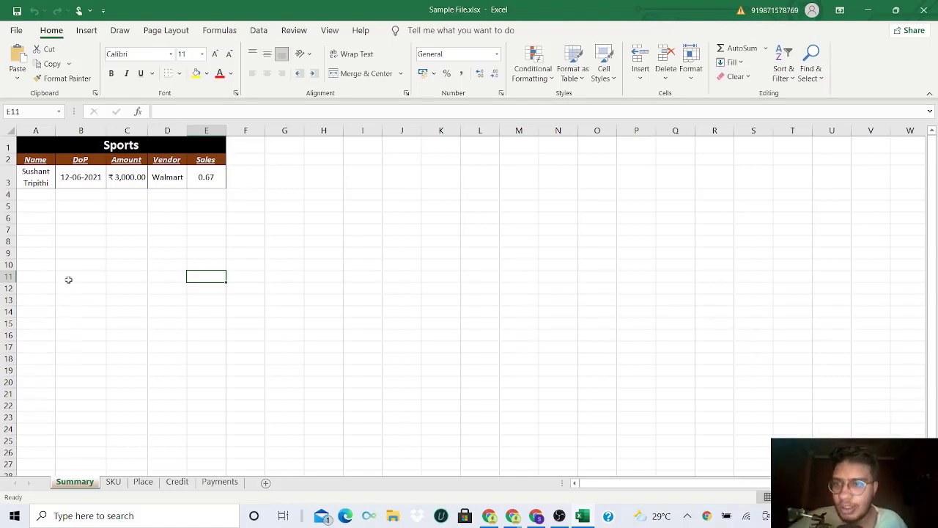
- On the SKU sheet, enter the column headers Item in A1 and Price in B1
click(40, 195)
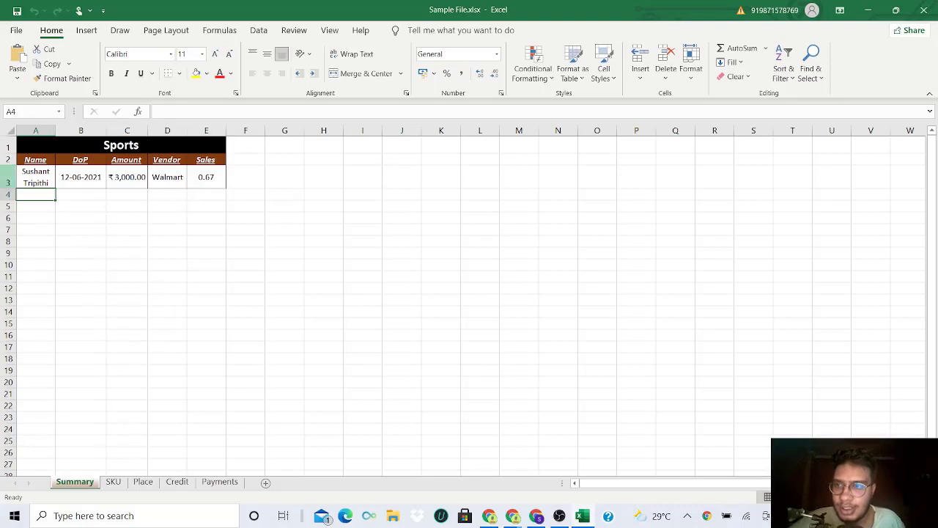
click(112, 486)
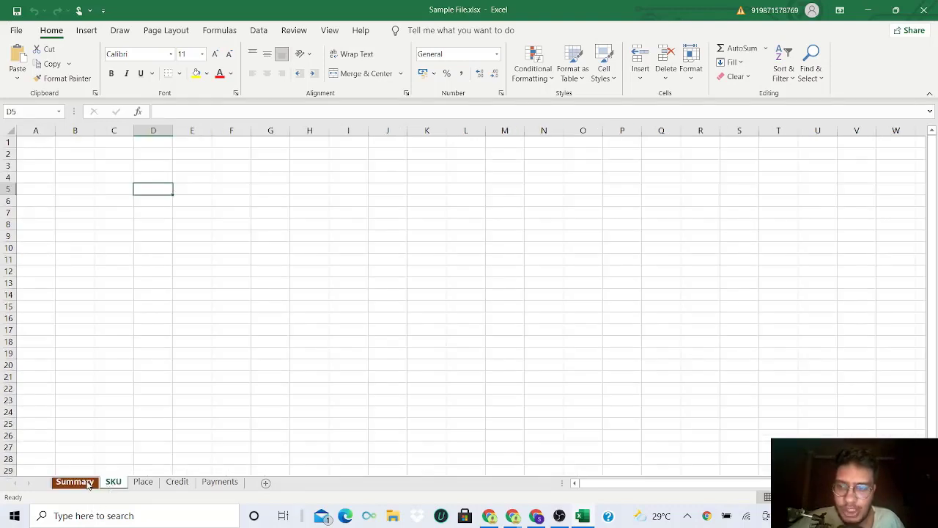
click(28, 143)
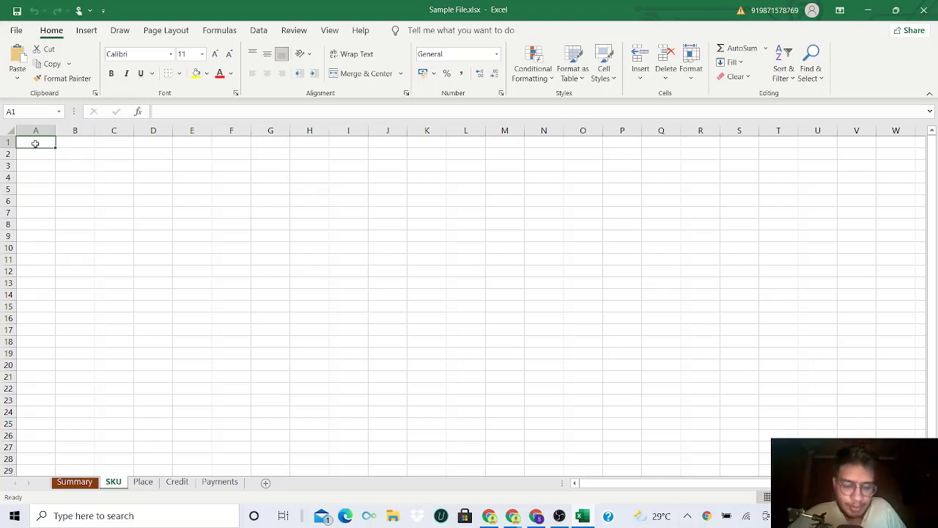
text(Item)
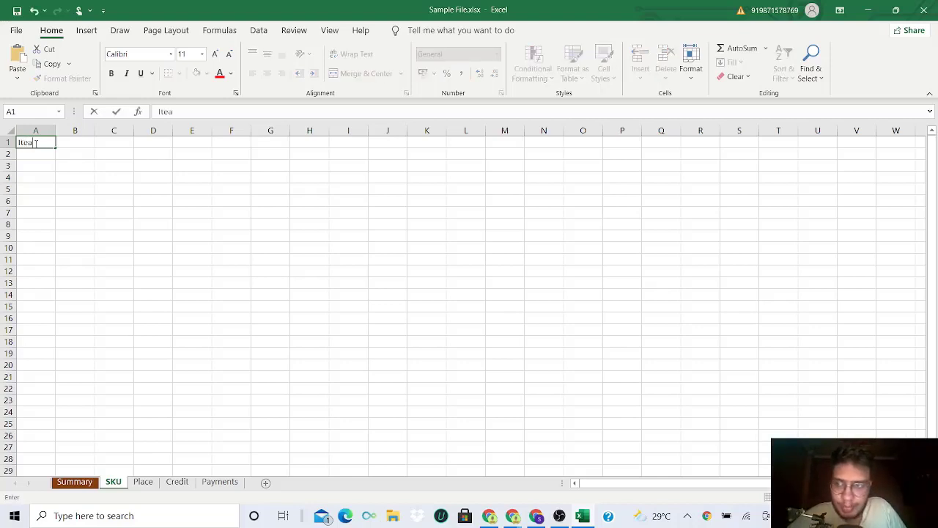
key(Tab)
text(Price)
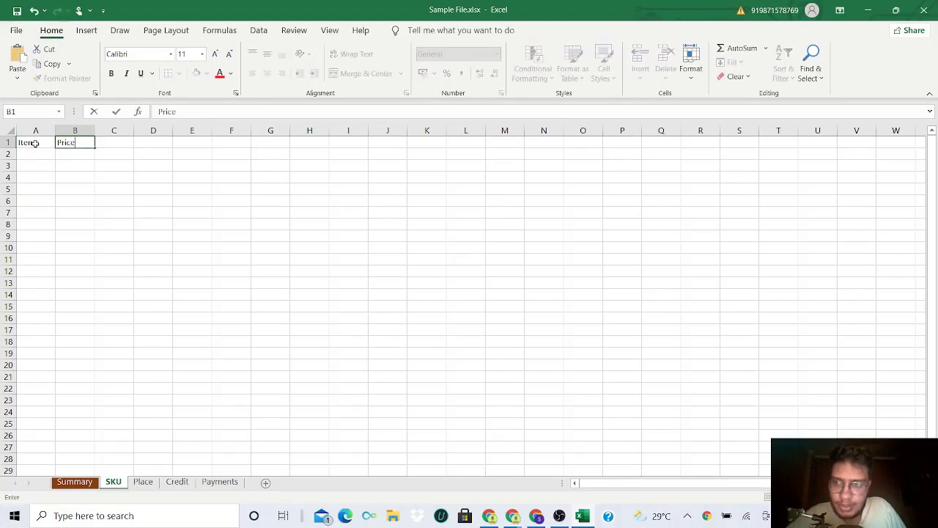
key(Return)
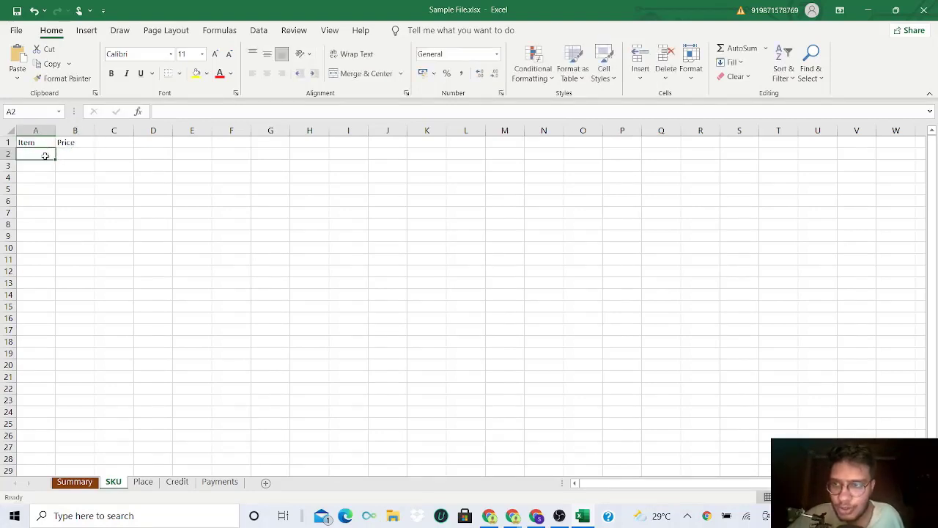
- List Skittles, Snickers, Crocs, Ughs, Kellog and Dr Pepper under the Item header in A2:A7
double_click(46, 156)
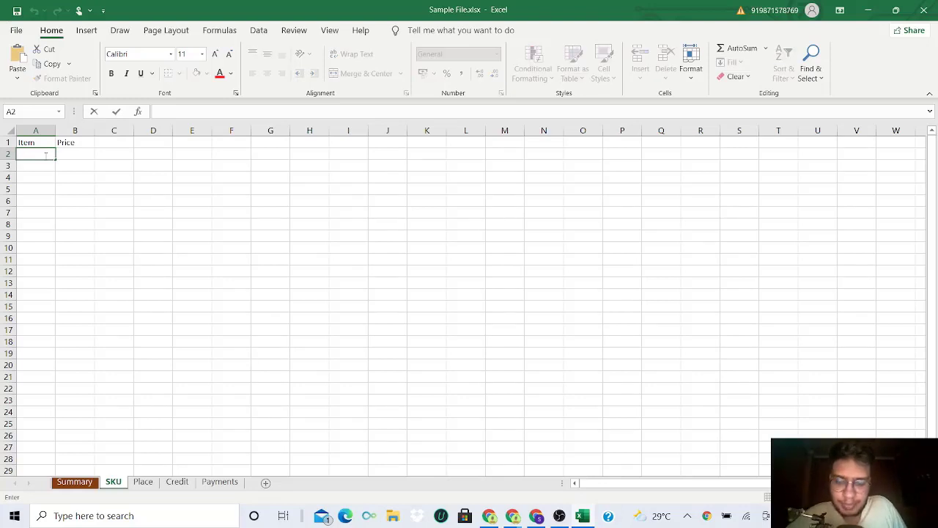
text(Skittles)
key(Return)
text(Snick)
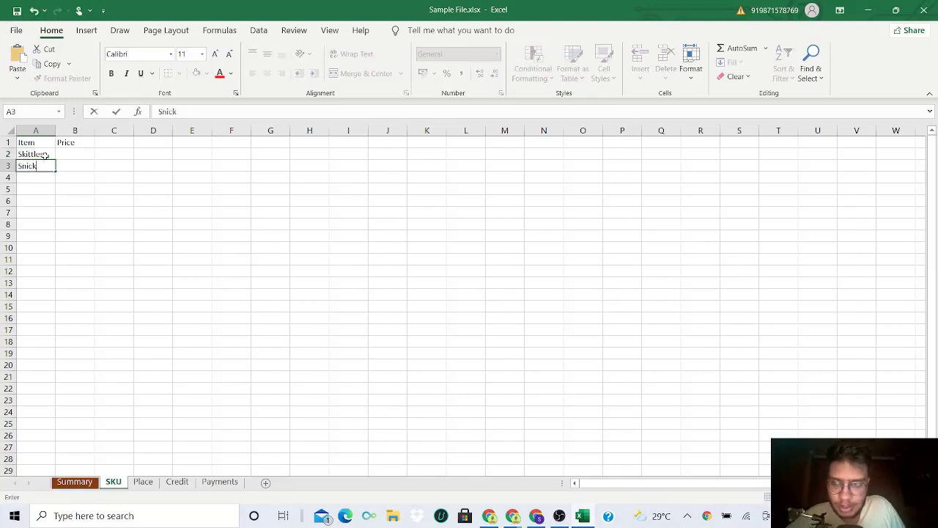
text(ers)
key(Return)
text(Crocs)
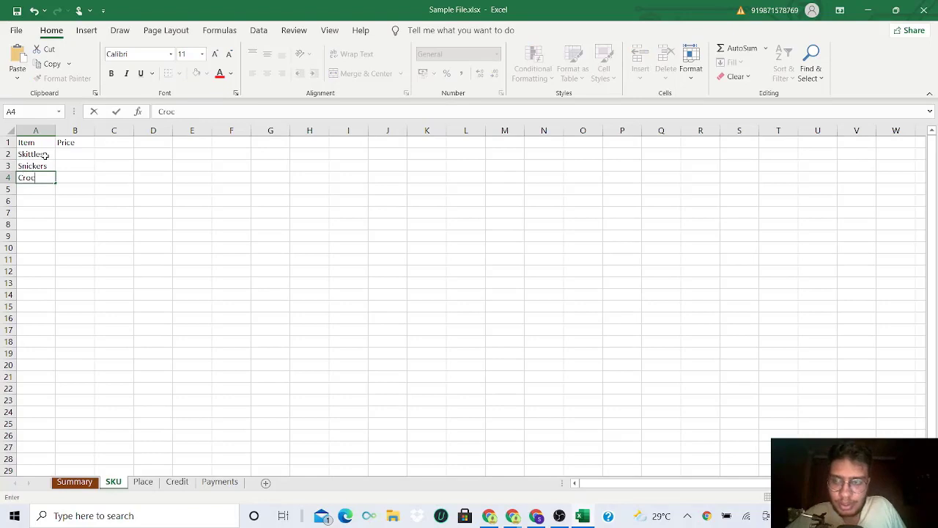
key(Return)
text(Ughs)
key(Return)
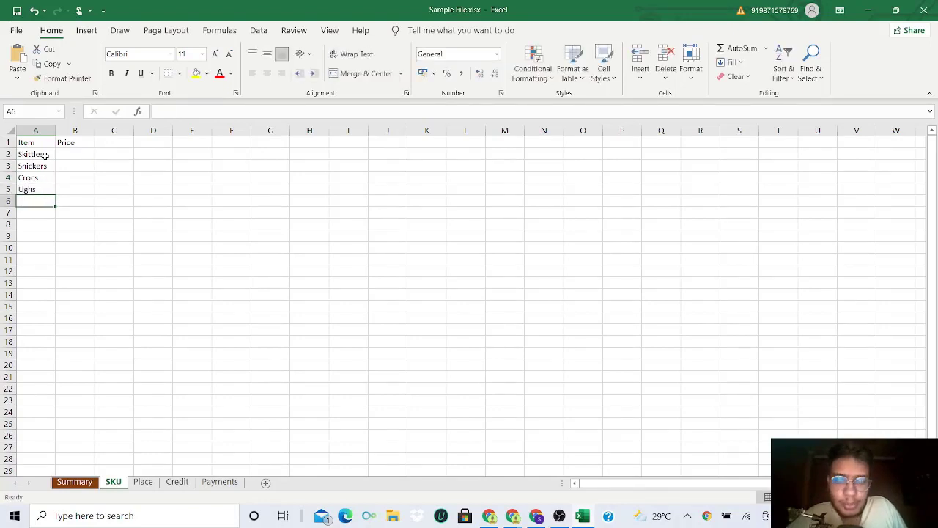
text(Kellog)
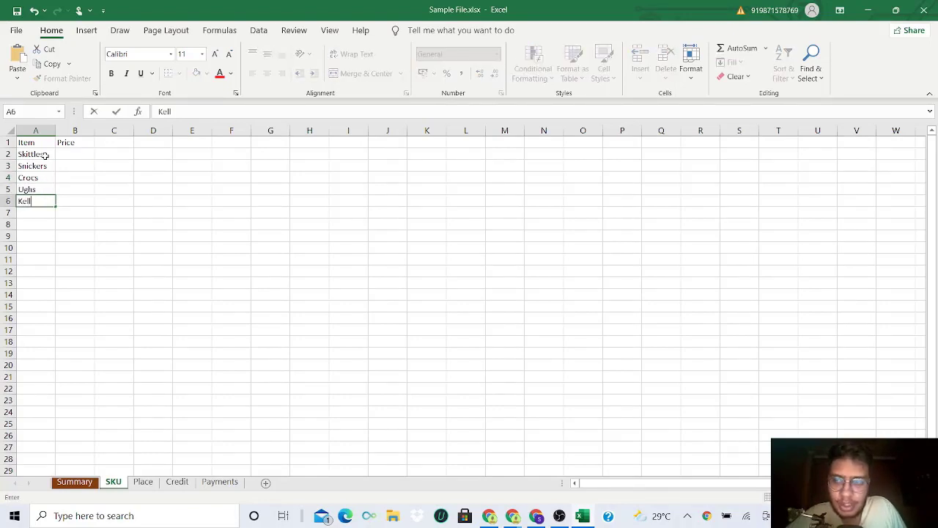
key(Return)
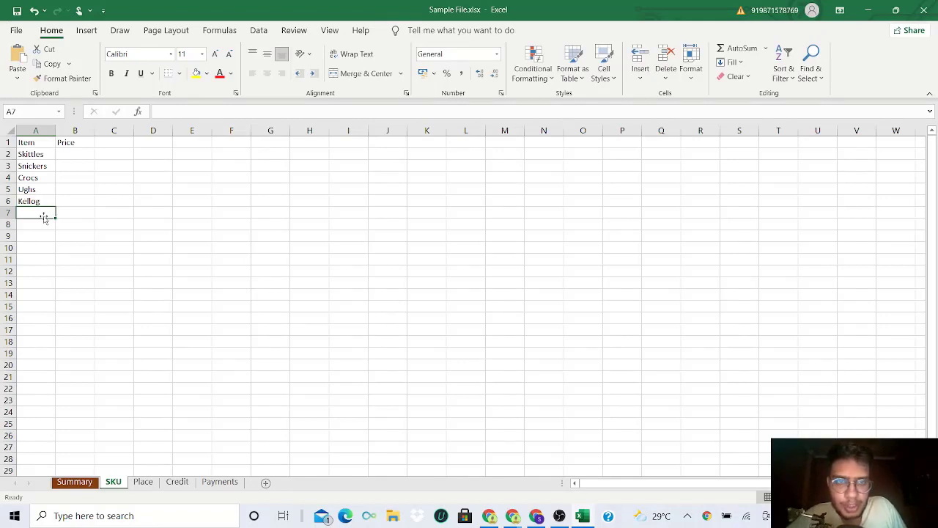
text(Dr Pepp)
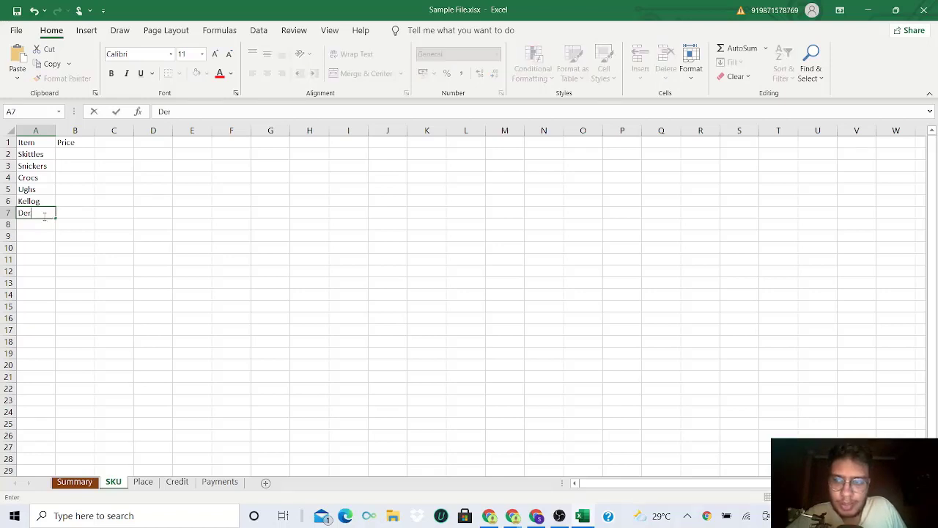
text(er)
key(Return)
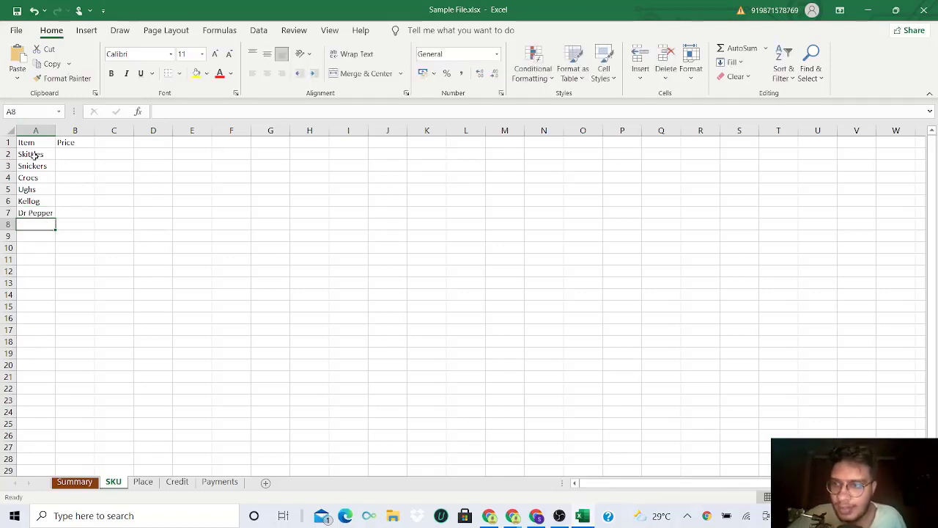
- Fill in the prices 2, 3, 4, 55, 12 and 3 in B2:B7
click(76, 151)
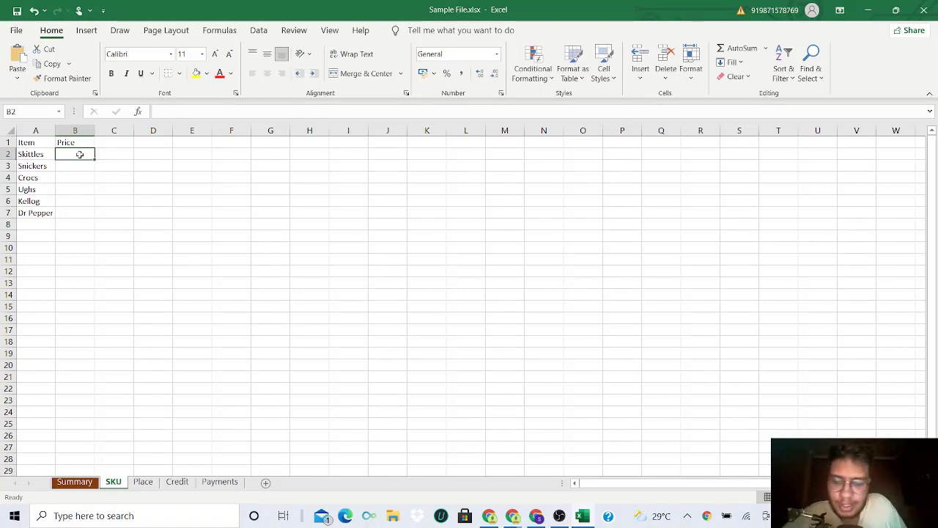
text(2)
key(Return)
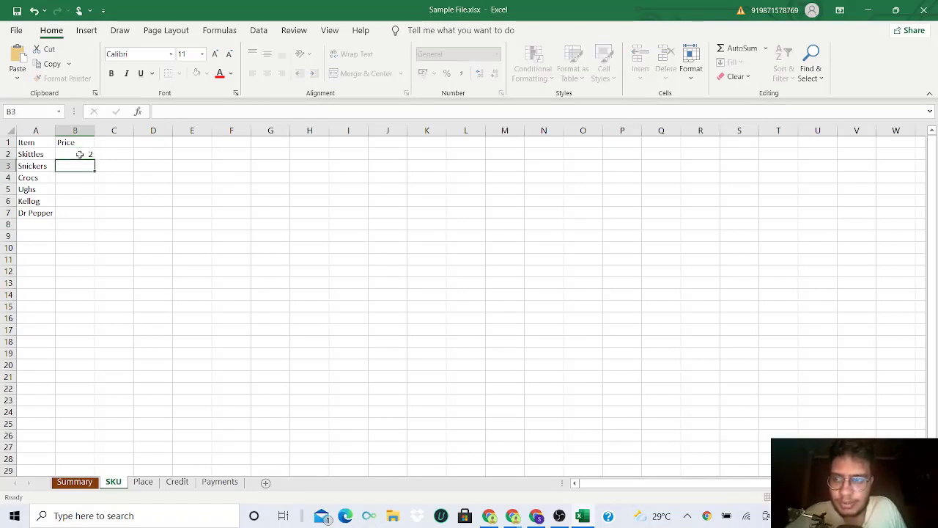
text(3)
key(Return)
text(4)
key(Return)
text(5)
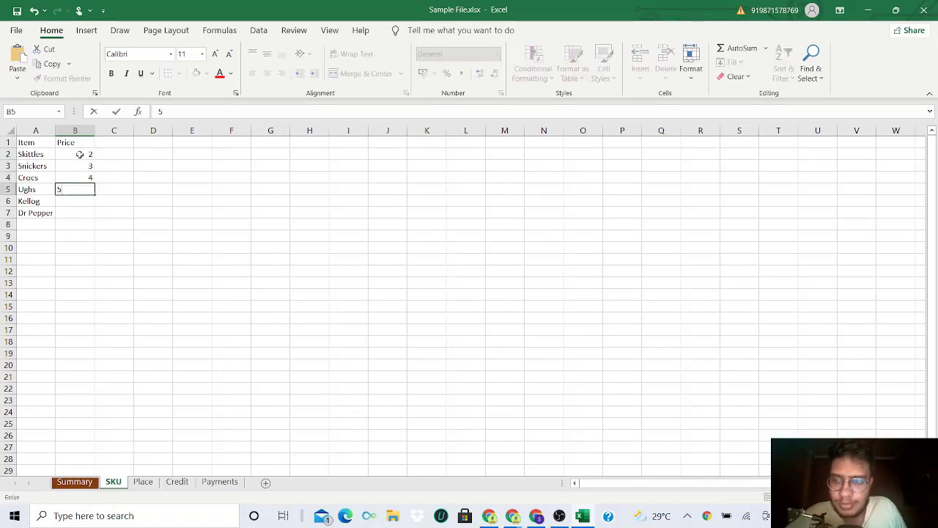
text(5)
key(Return)
text(12)
key(Return)
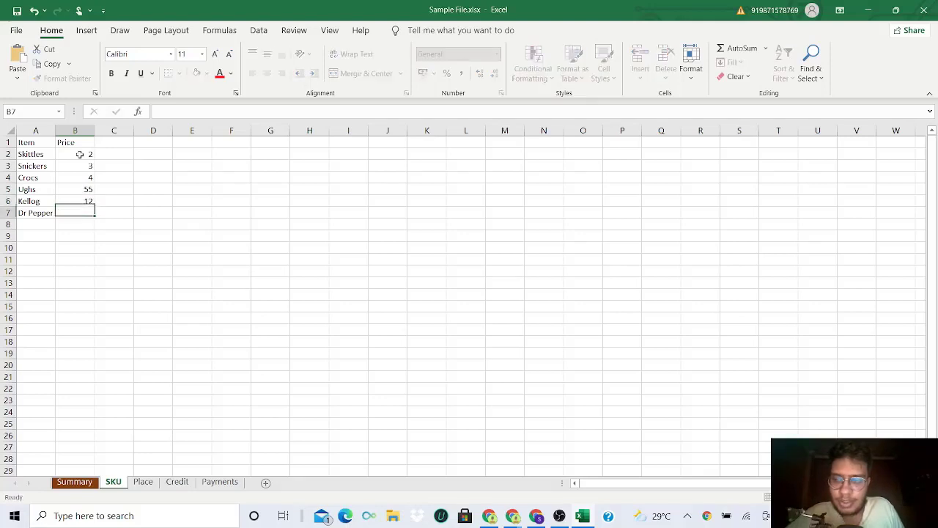
text(3)
key(Return)
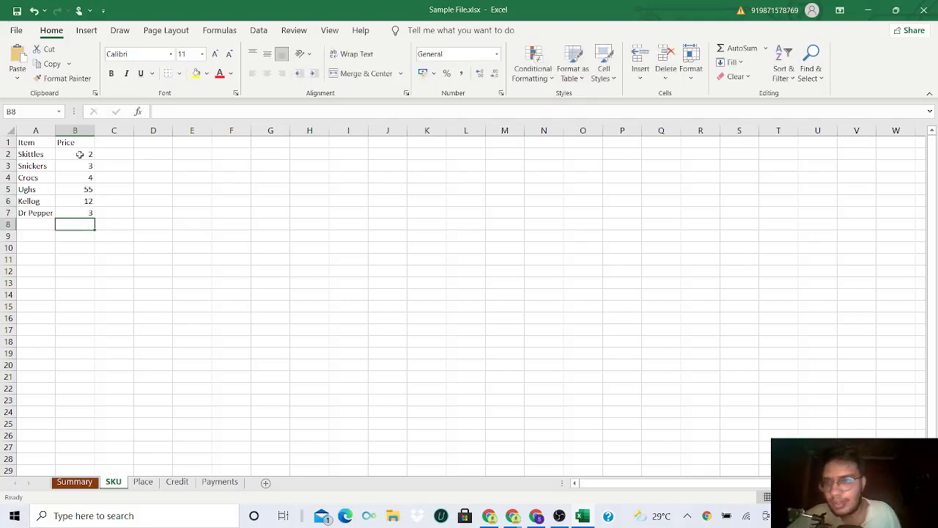
- Centre the Item and Price headers horizontally and vertically and enlarge their font to size 14
click(74, 155)
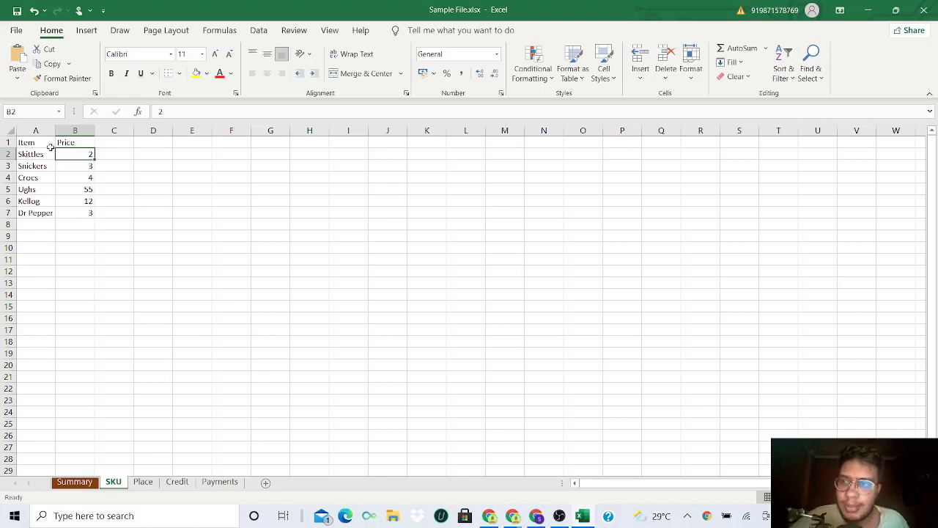
drag(38, 142, 86, 214)
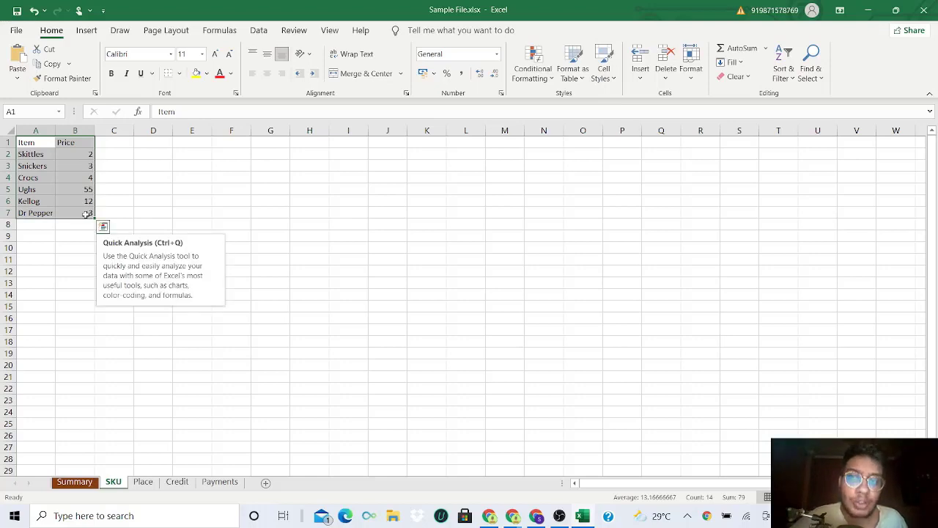
click(26, 145)
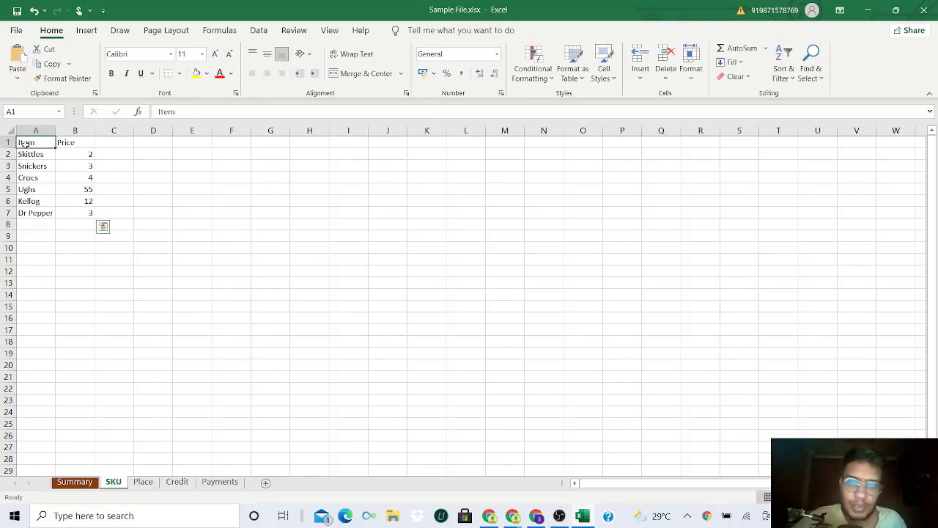
drag(26, 145, 75, 142)
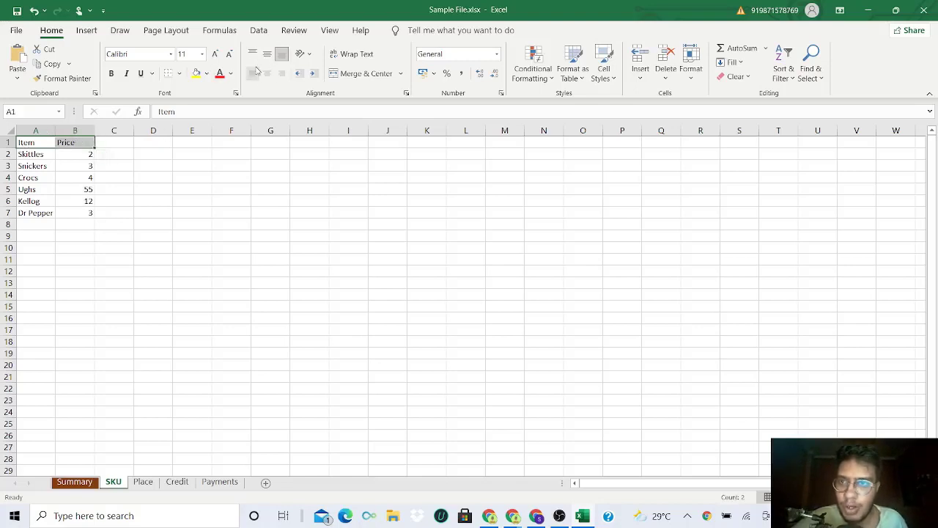
click(267, 54)
click(268, 73)
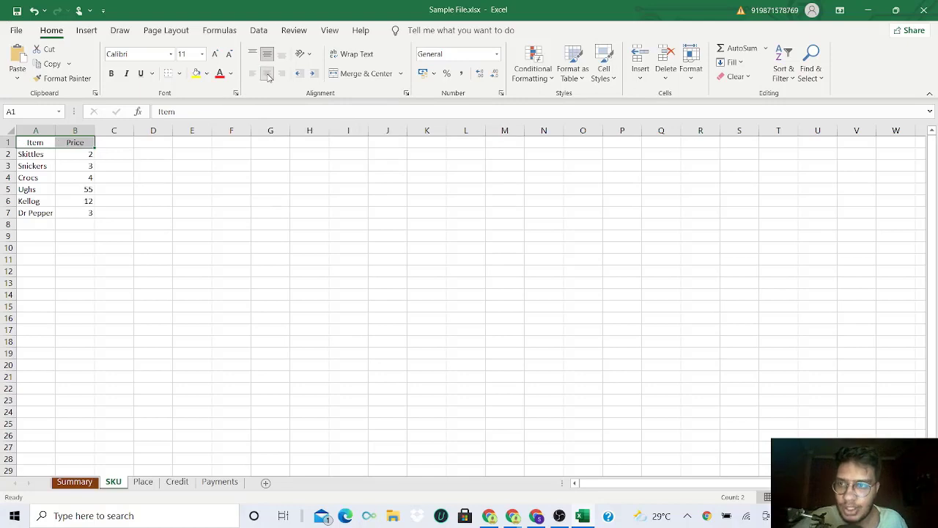
click(215, 55)
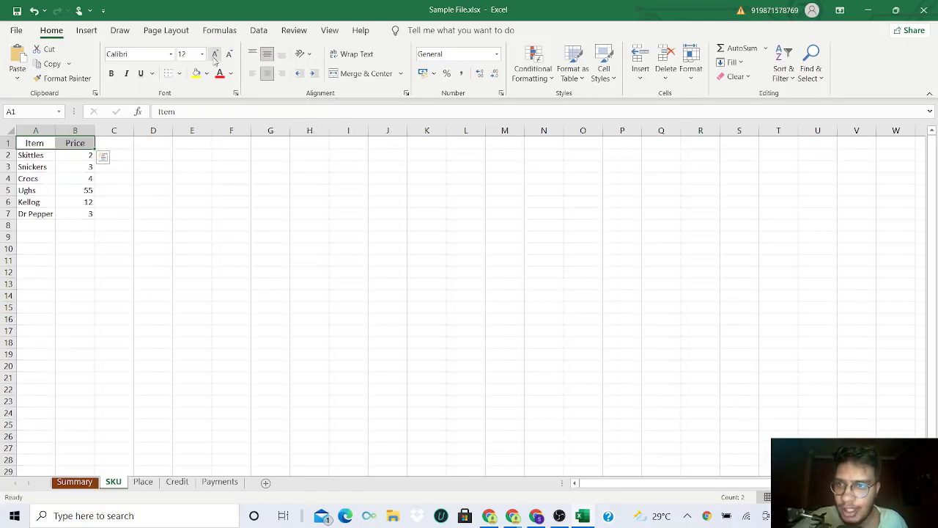
click(215, 55)
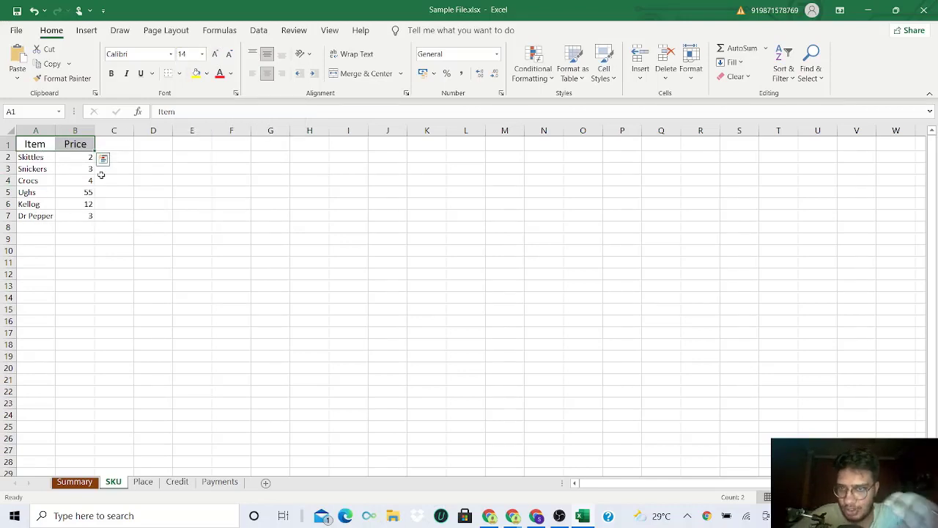
- Centre the item names and prices in A2:B7 both horizontally and vertically
click(45, 160)
drag(44, 159, 86, 213)
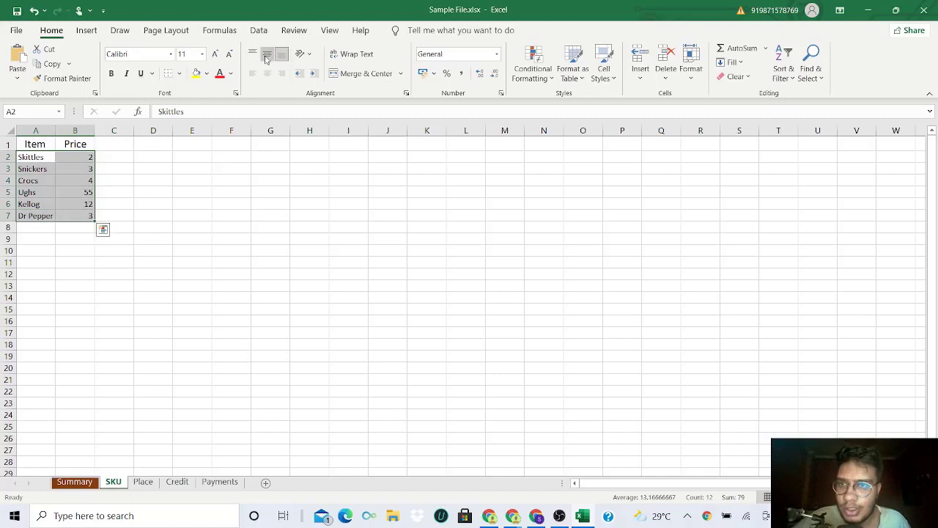
click(267, 57)
click(266, 76)
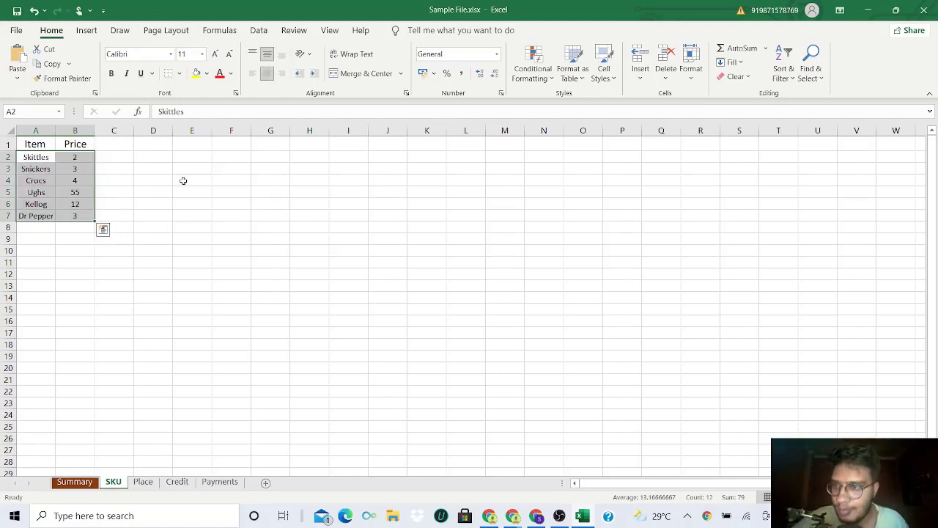
- Format the headers in A1:B1 as bold italic white text on a black fill
click(44, 144)
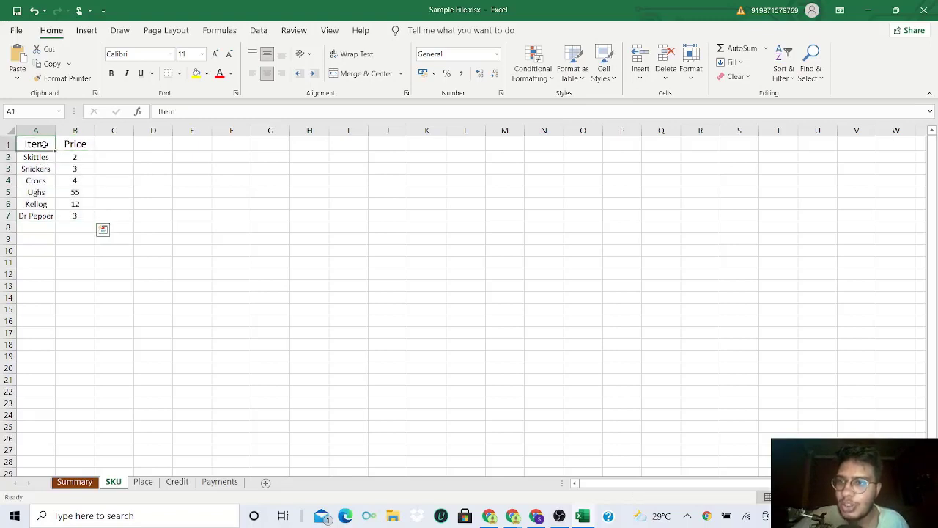
drag(48, 143, 77, 144)
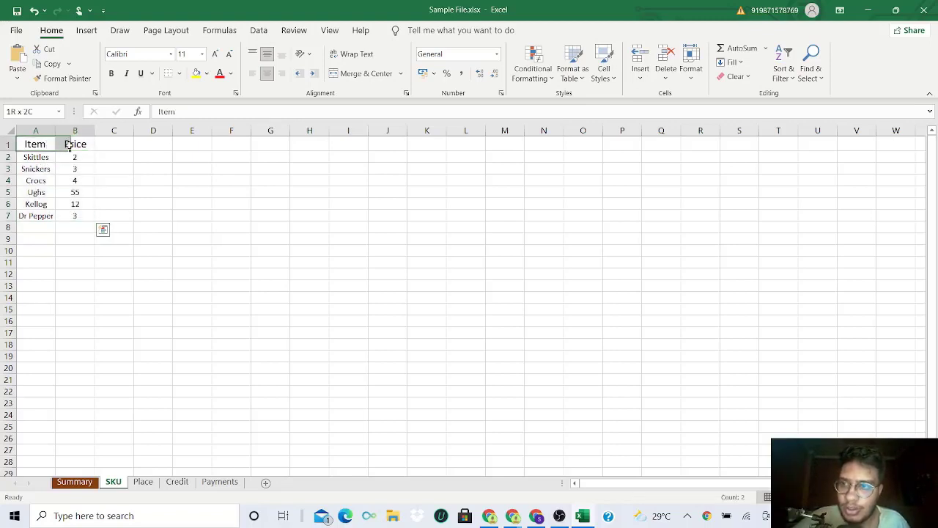
click(233, 75)
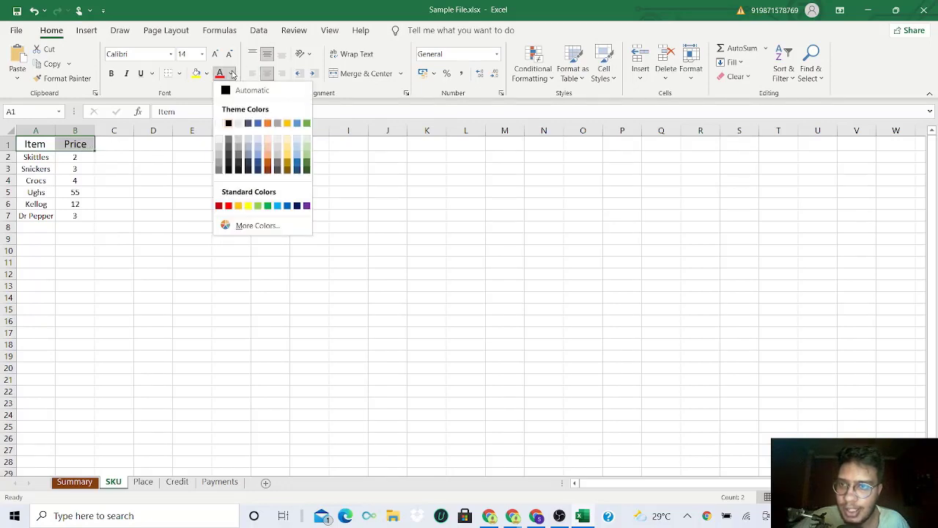
click(227, 124)
click(207, 74)
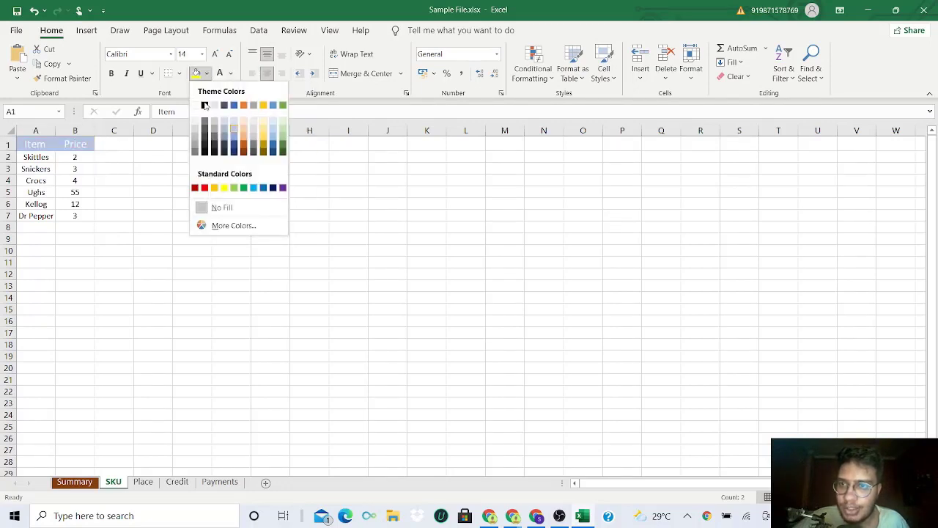
click(209, 107)
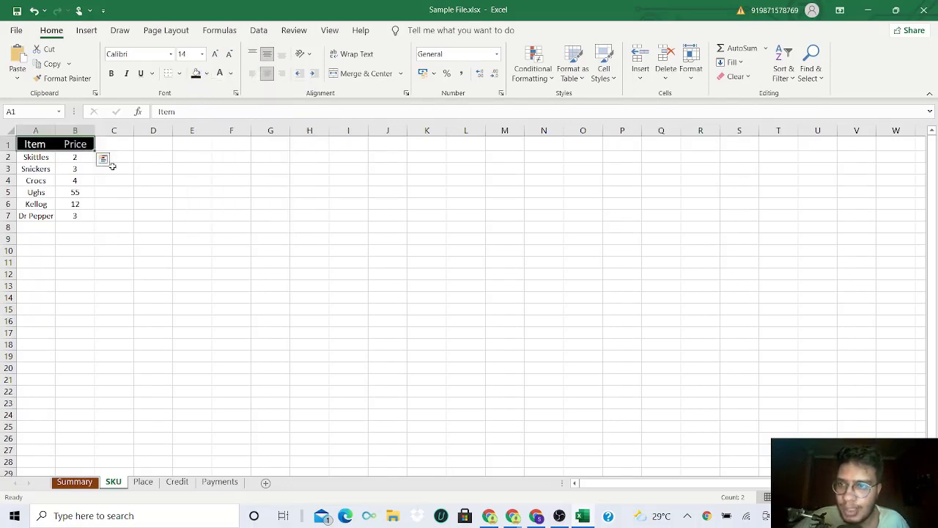
click(110, 73)
click(126, 73)
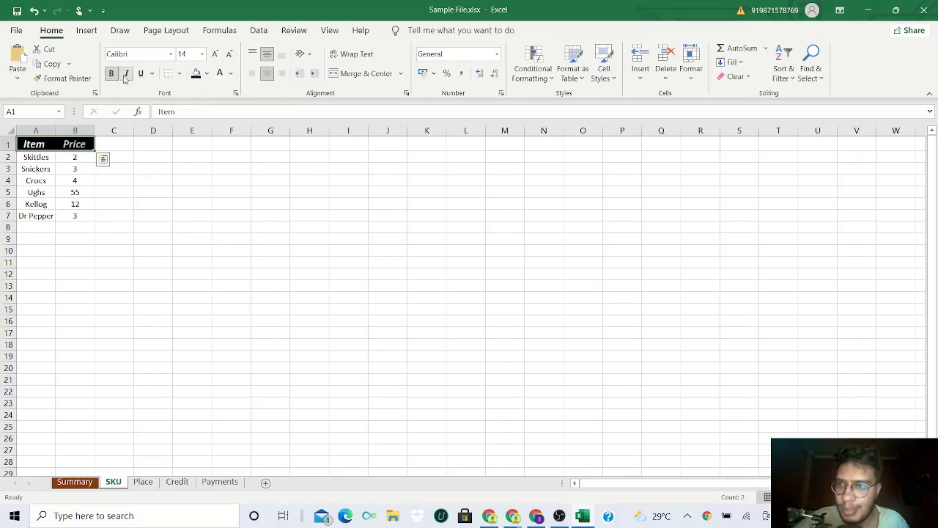
- Fill the item name cells A2:A7 with the lightest orange theme colour
drag(34, 157, 41, 217)
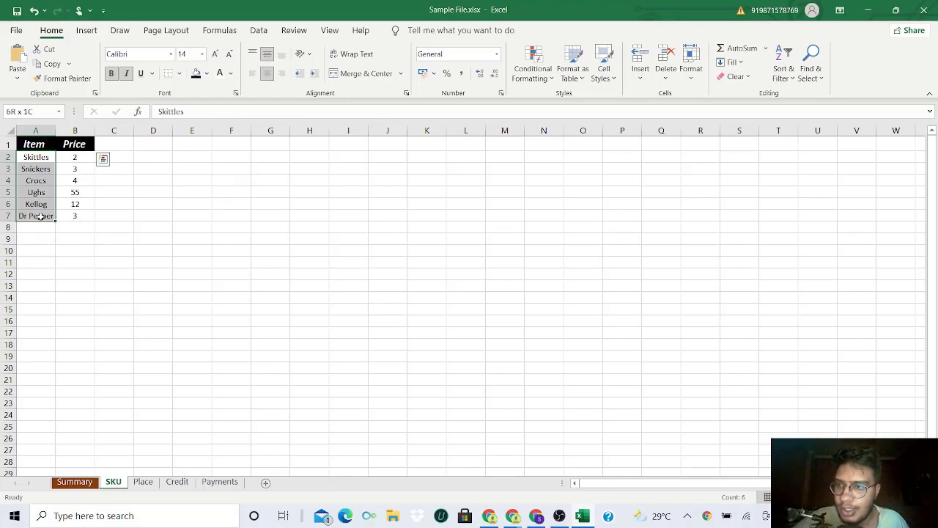
click(206, 73)
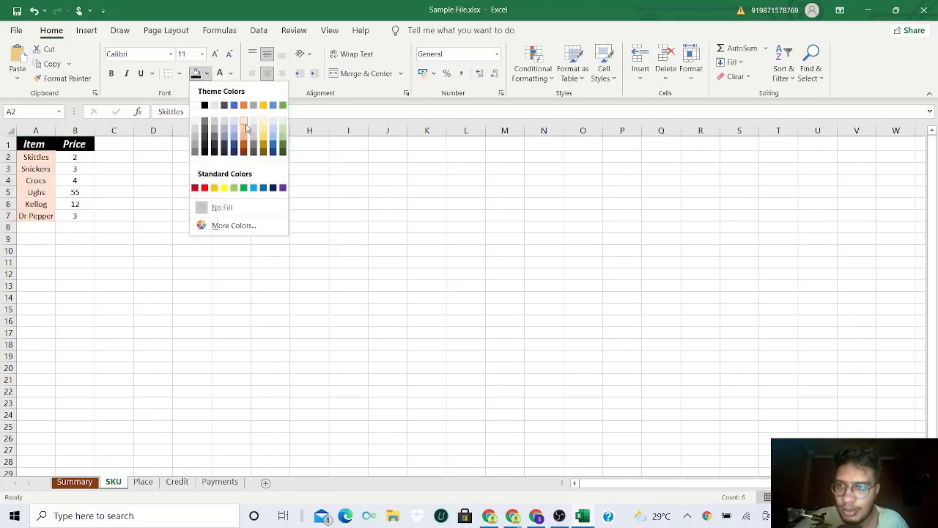
click(247, 128)
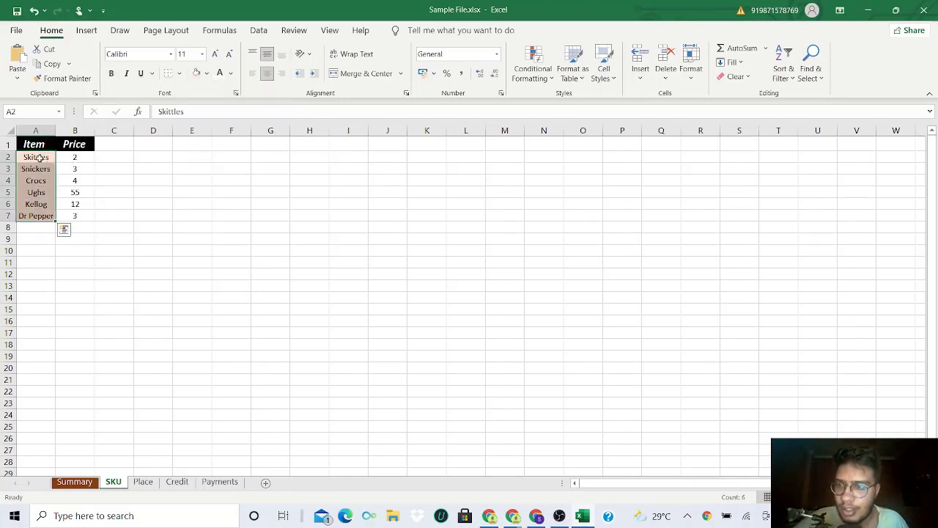
drag(40, 214, 43, 157)
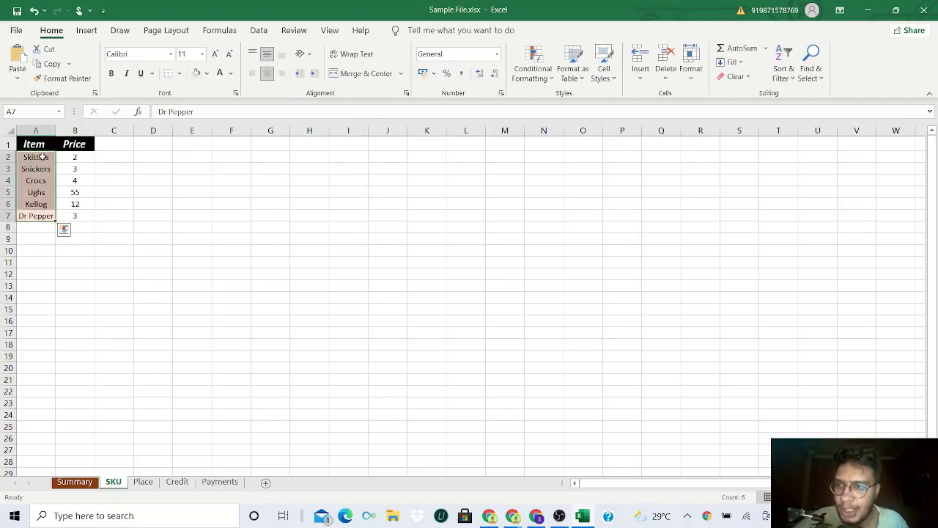
click(75, 158)
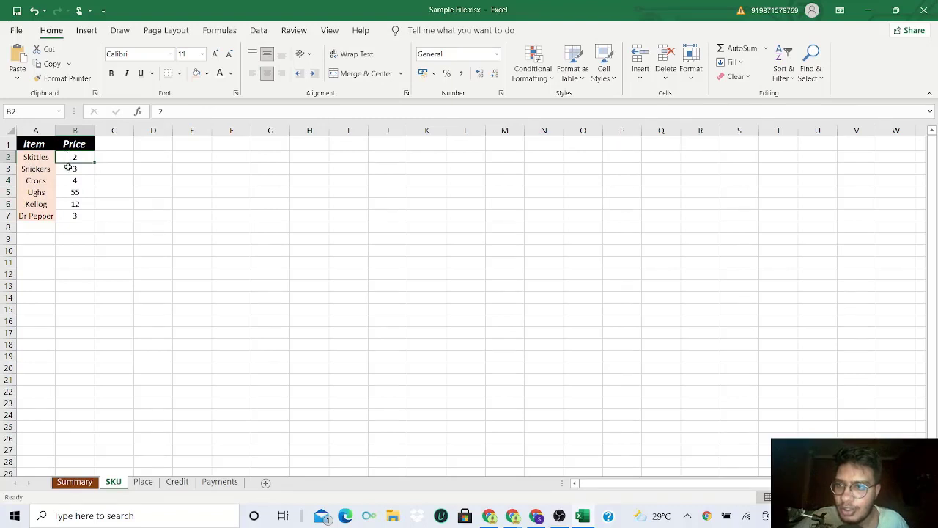
- Apply all borders to the whole price table in A1:B7
drag(42, 146, 86, 218)
click(76, 225)
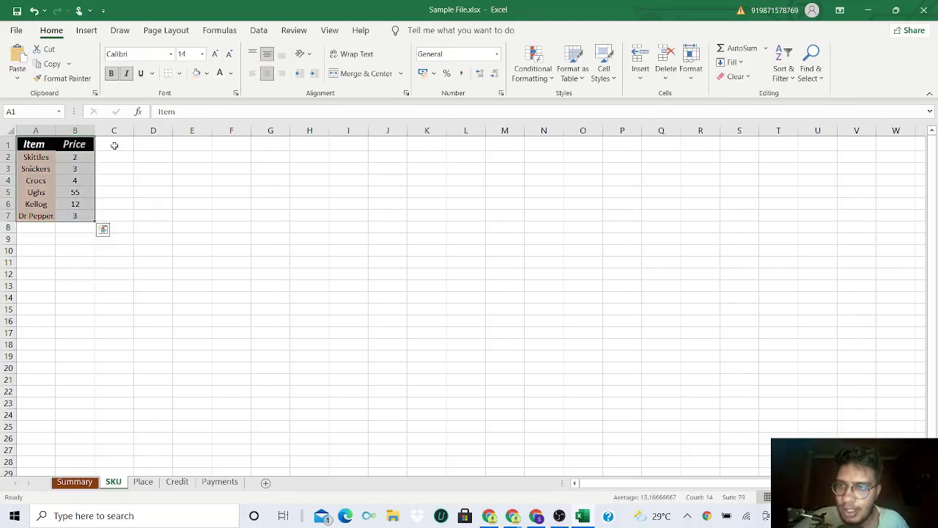
click(178, 74)
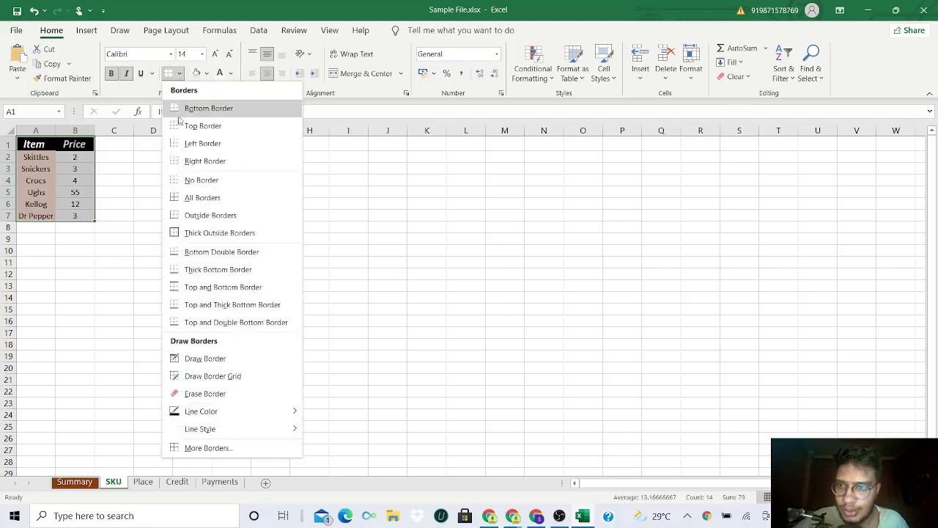
click(196, 198)
drag(47, 160, 79, 216)
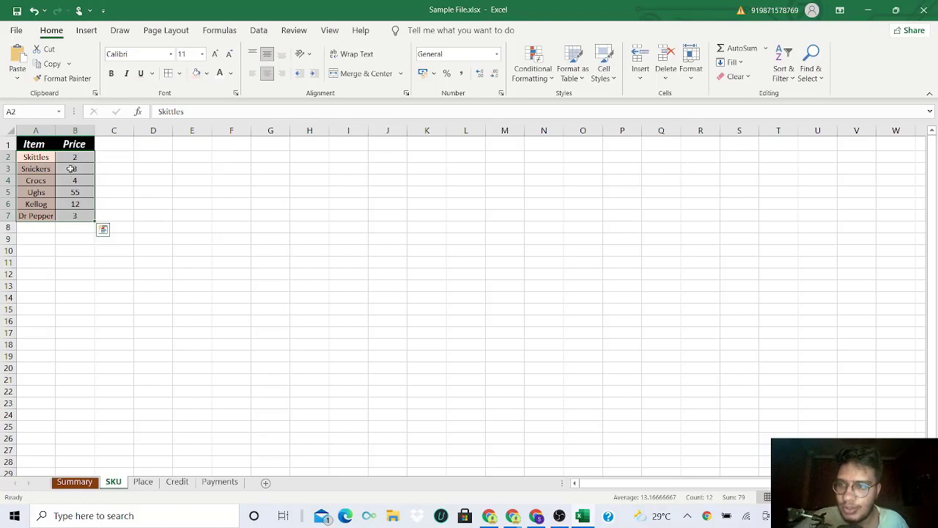
drag(37, 145, 66, 215)
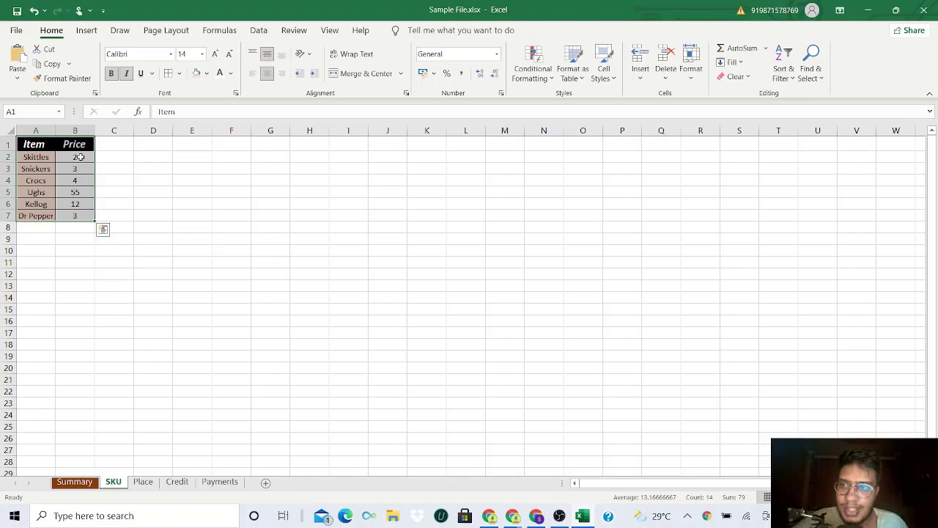
- Format the prices in B2:B7 with the Number format
drag(80, 157, 76, 215)
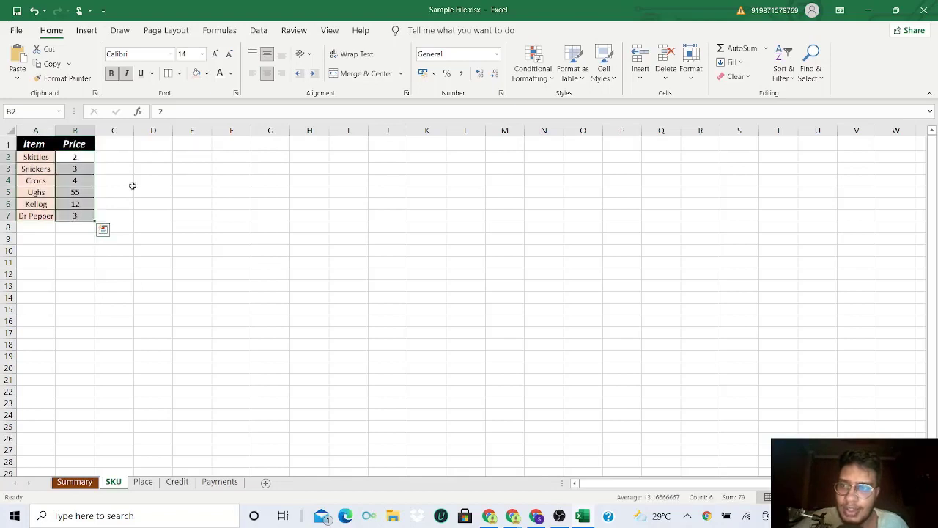
click(497, 54)
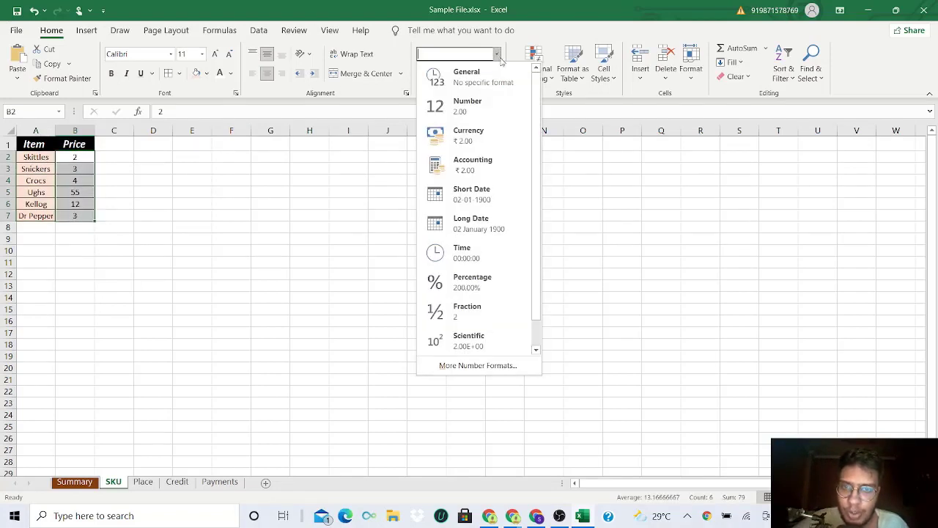
click(472, 108)
click(79, 158)
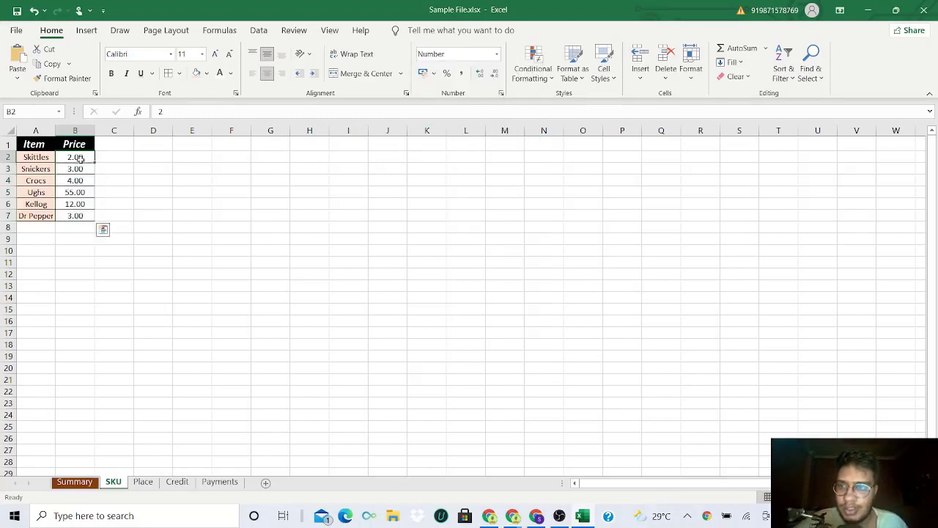
drag(79, 158, 82, 216)
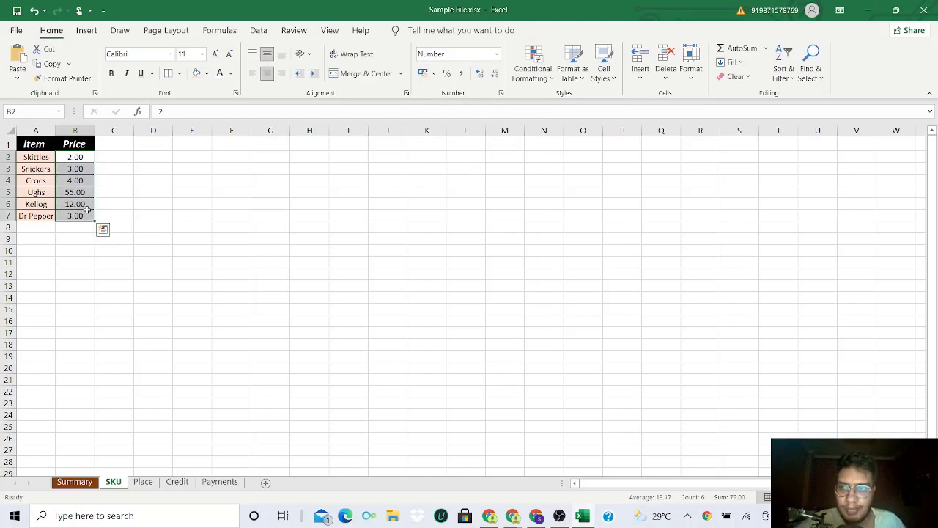
click(85, 157)
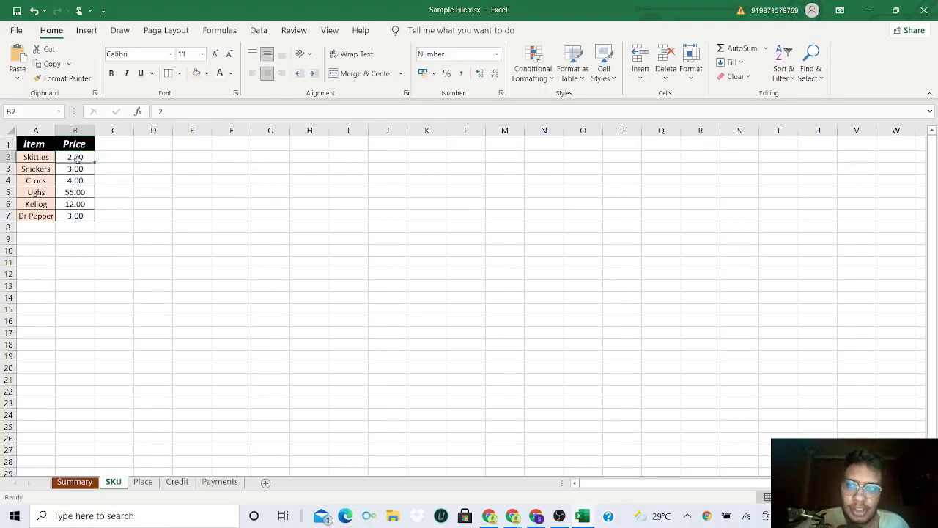
click(36, 157)
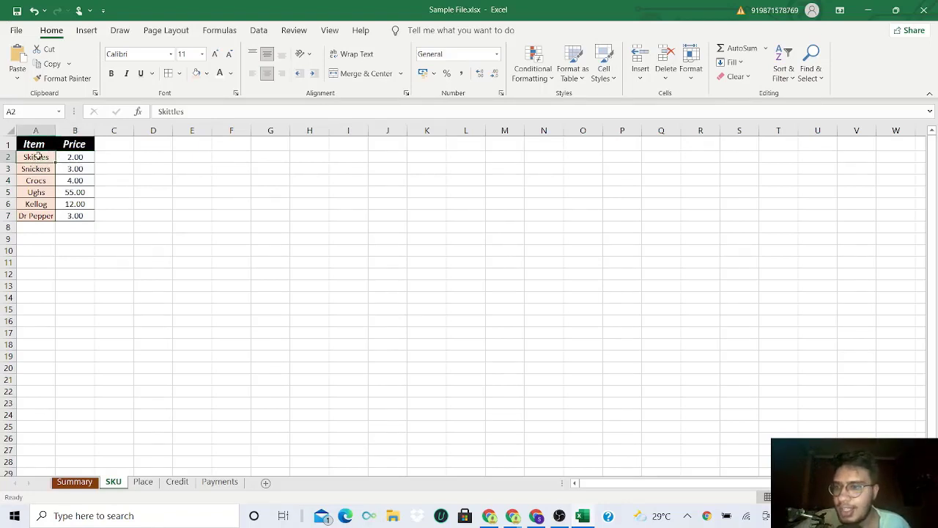
click(37, 168)
click(36, 180)
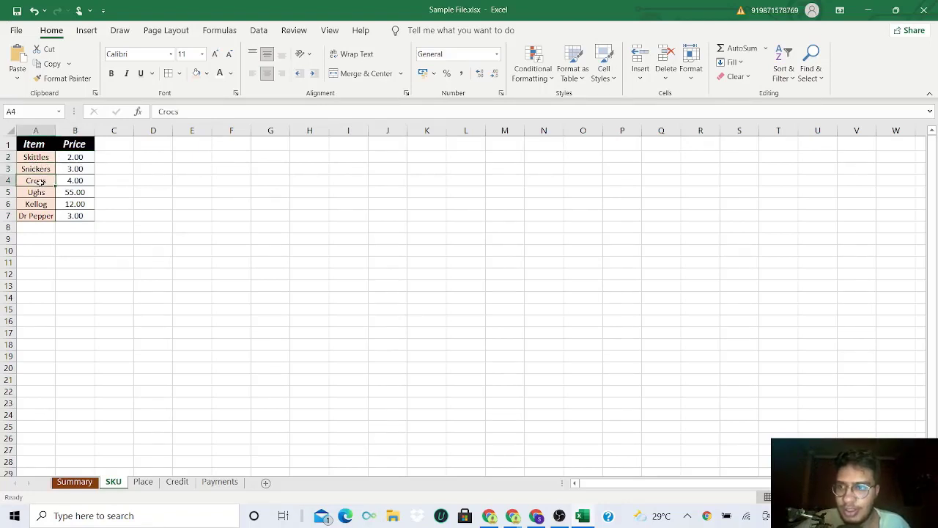
click(37, 192)
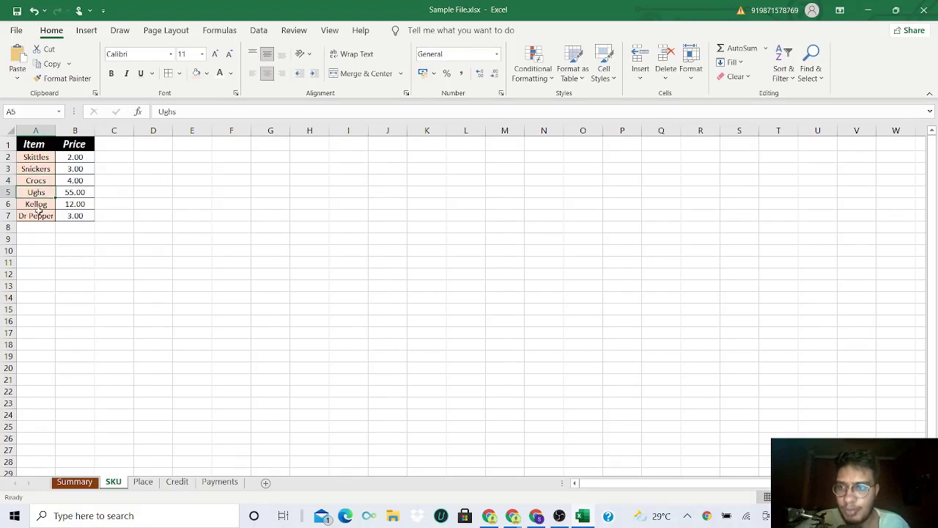
click(36, 214)
click(37, 157)
click(37, 145)
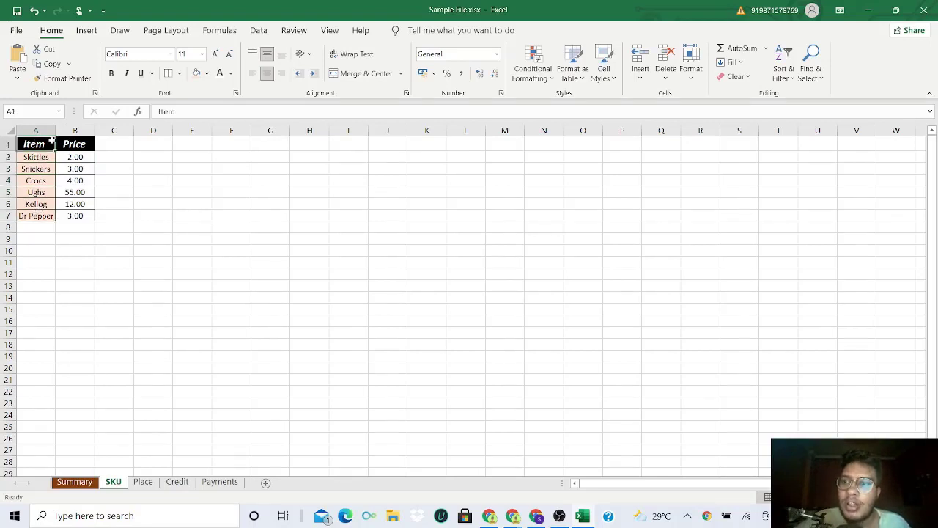
drag(52, 142, 75, 144)
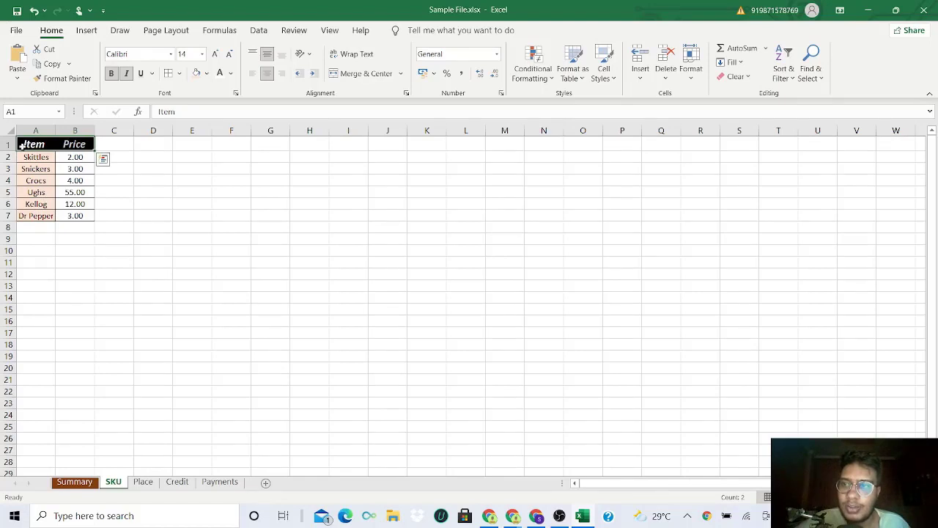
click(26, 145)
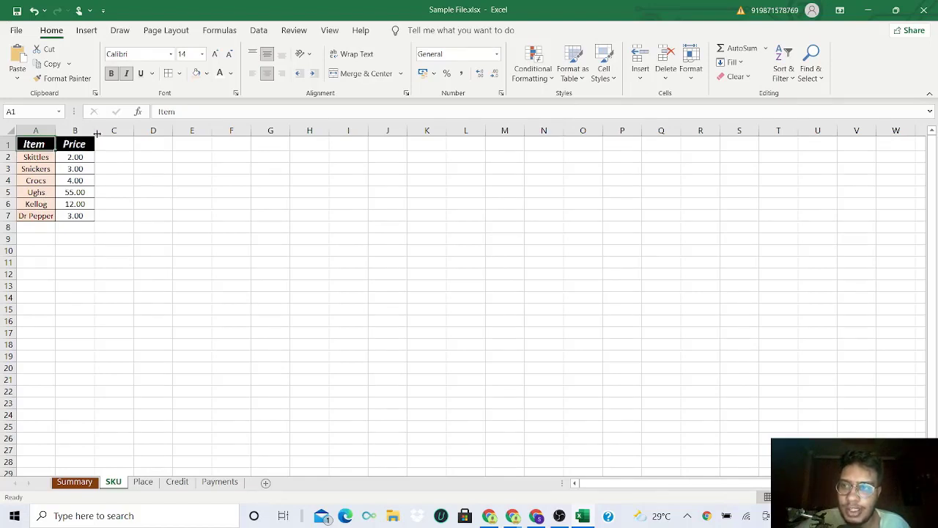
drag(75, 144, 74, 214)
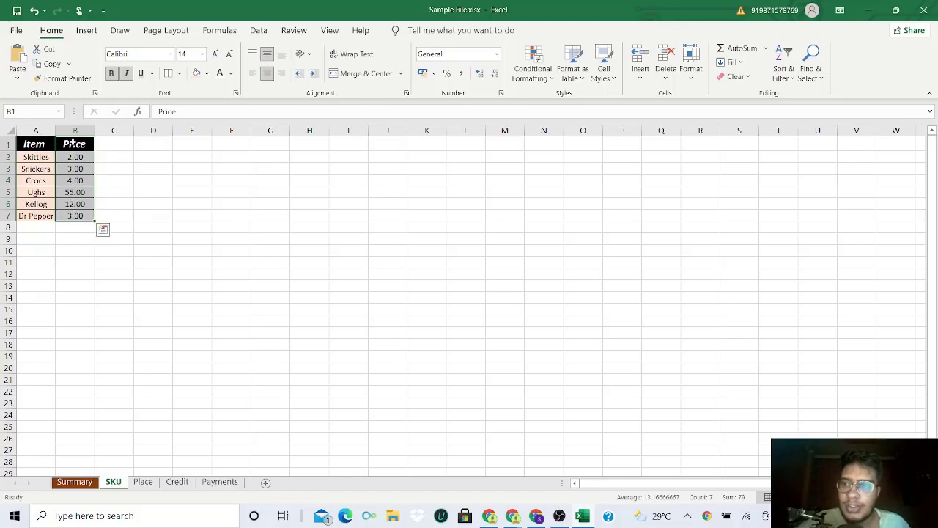
click(72, 143)
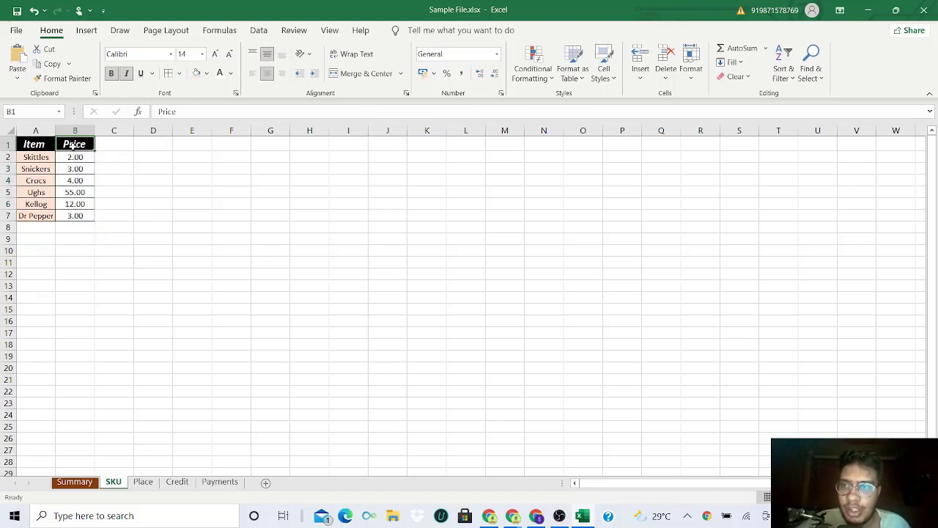
click(259, 30)
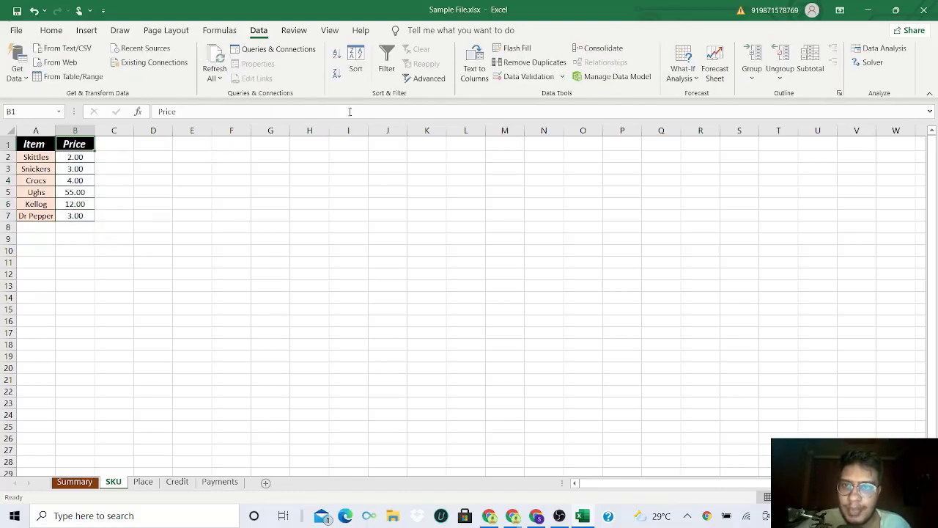
click(355, 57)
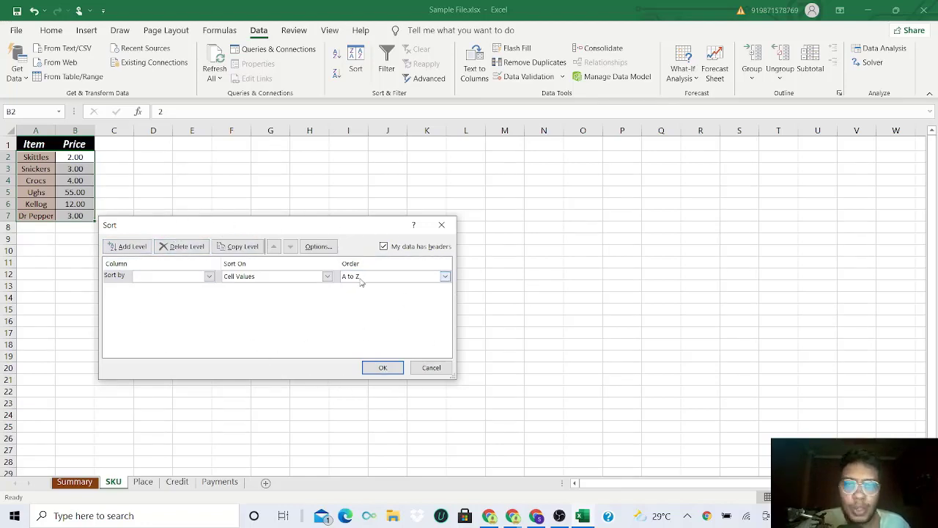
click(441, 224)
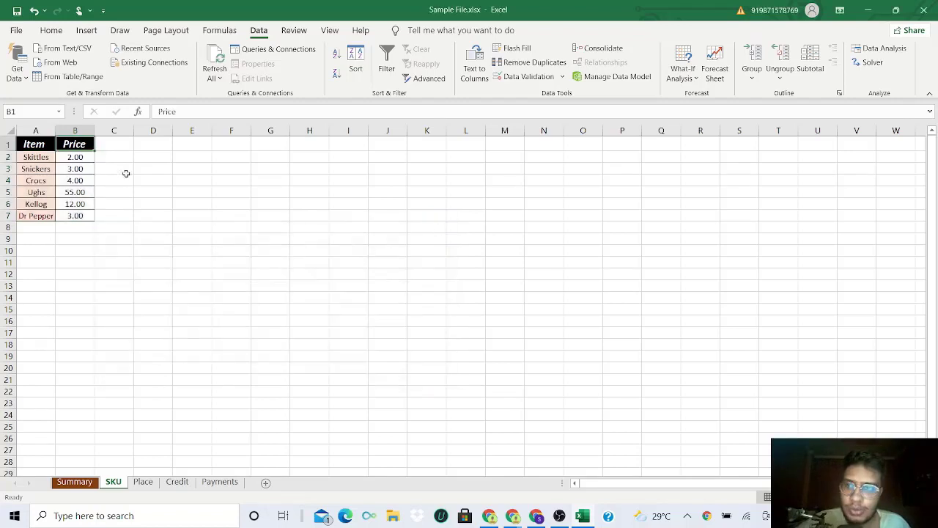
- Turn on filtering for the Item and Price header row
click(27, 146)
click(72, 144)
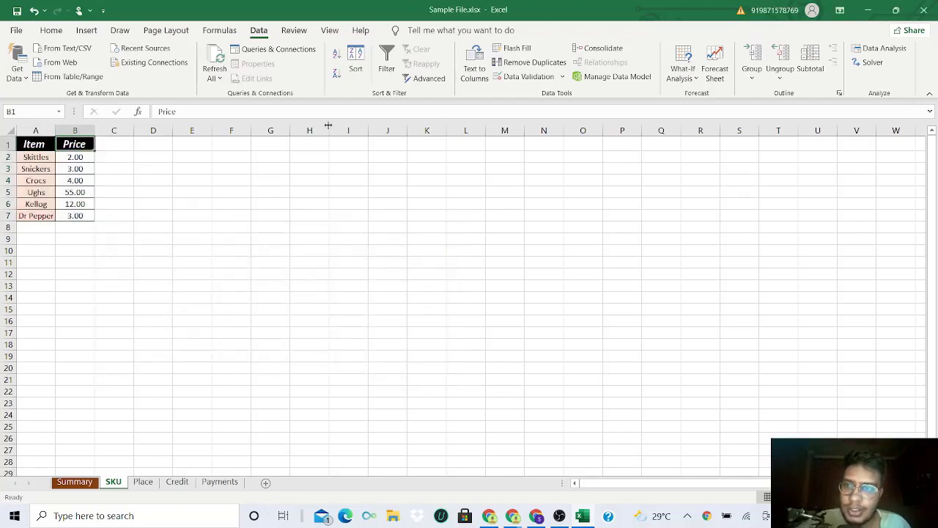
click(387, 66)
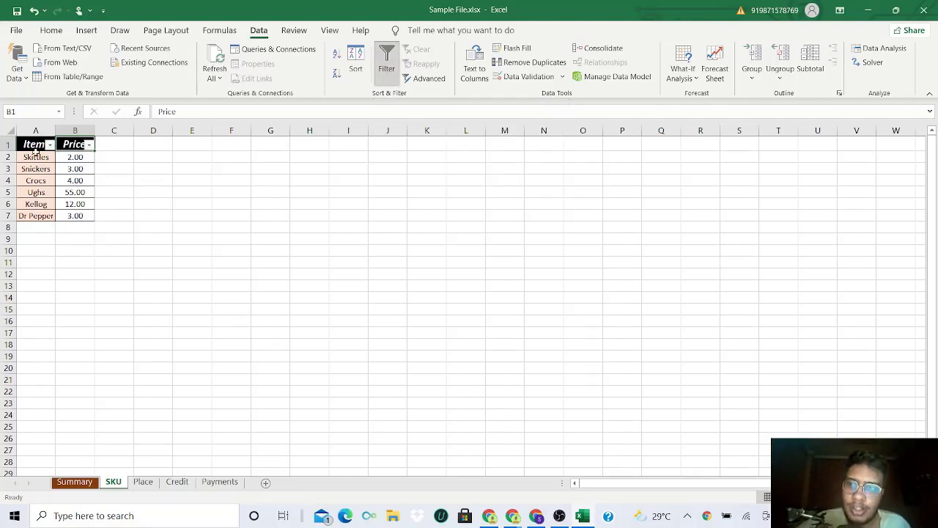
click(34, 145)
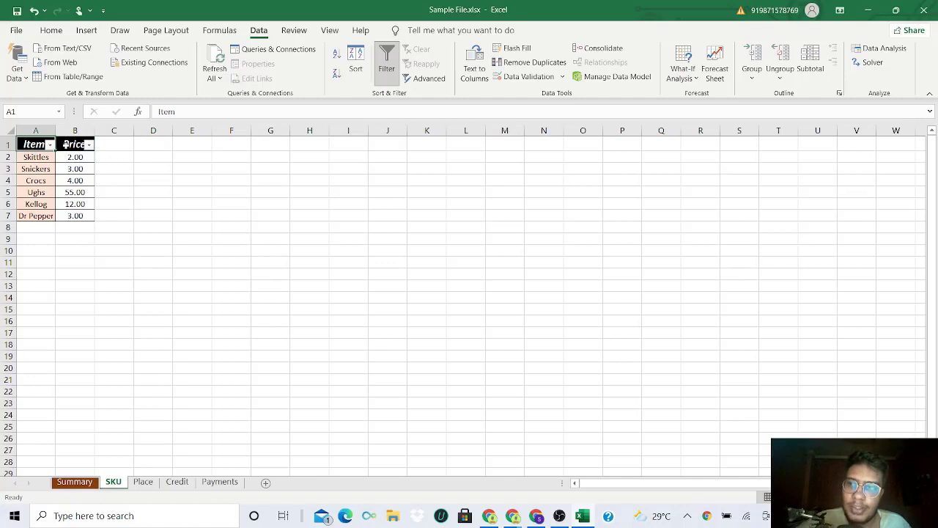
click(66, 145)
click(36, 145)
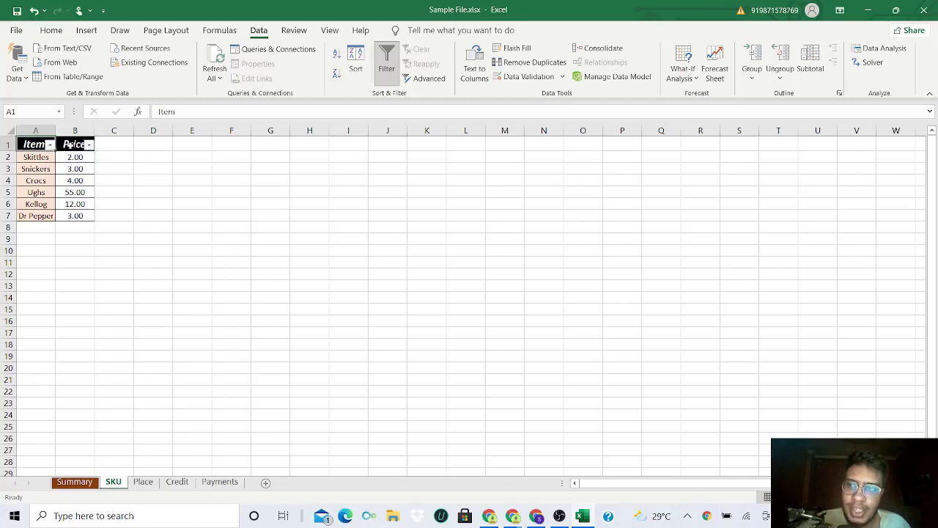
click(70, 145)
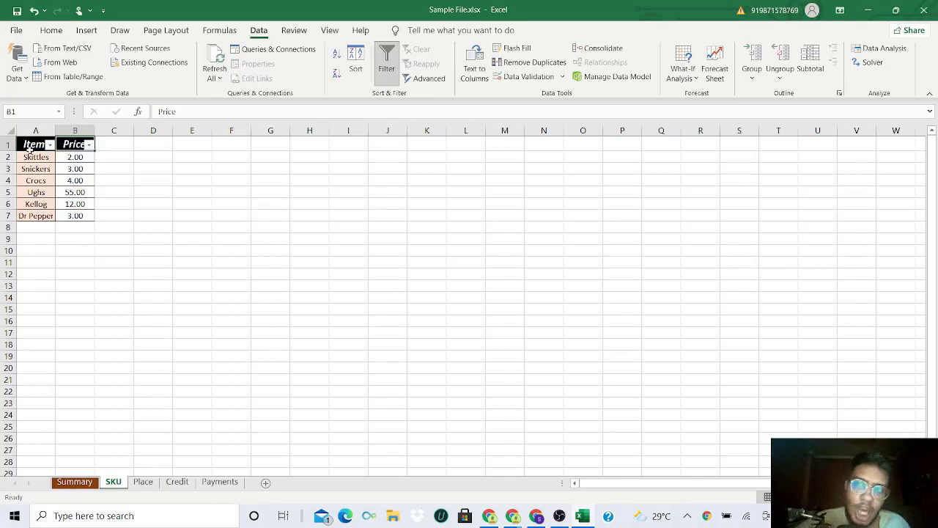
click(30, 148)
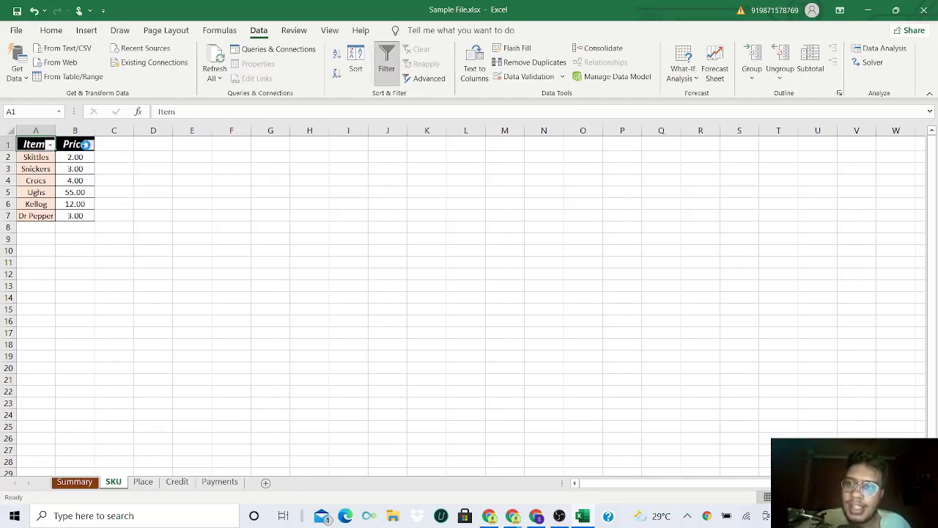
- Sort the table by Price from smallest to largest using the header filter
click(87, 145)
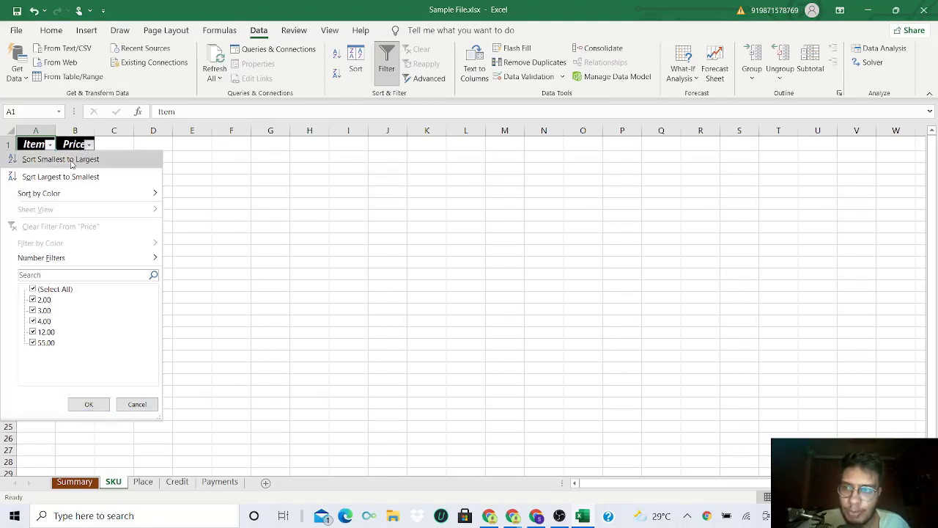
click(71, 159)
drag(80, 156, 85, 216)
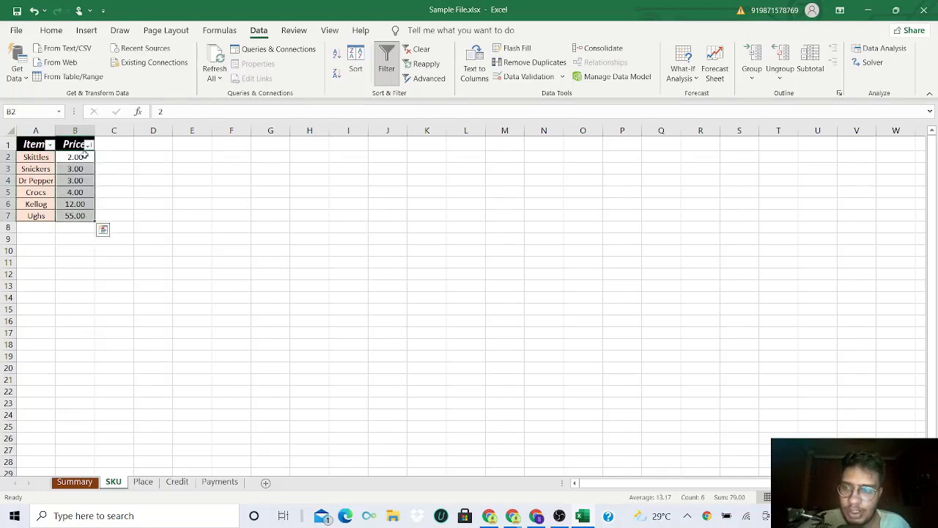
- Sort the table by Price from largest to smallest using the header filter
drag(85, 155, 85, 214)
click(89, 145)
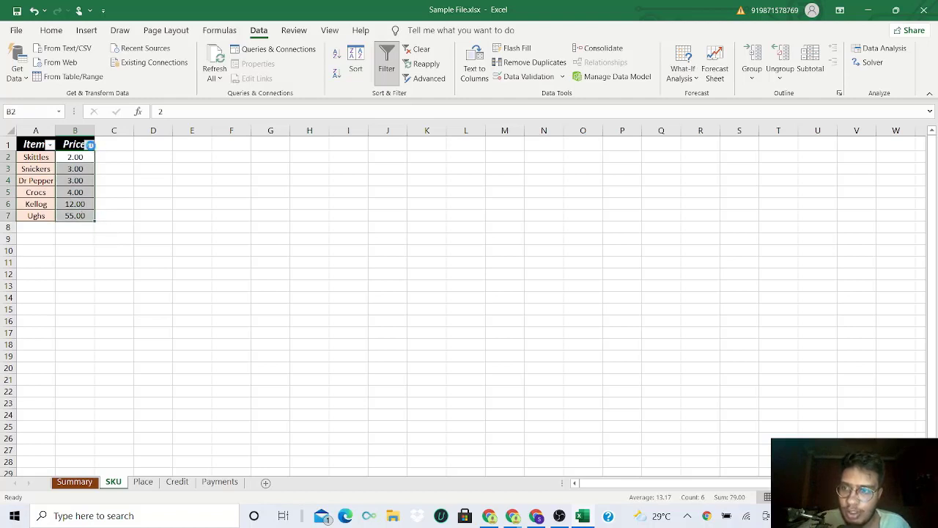
click(74, 178)
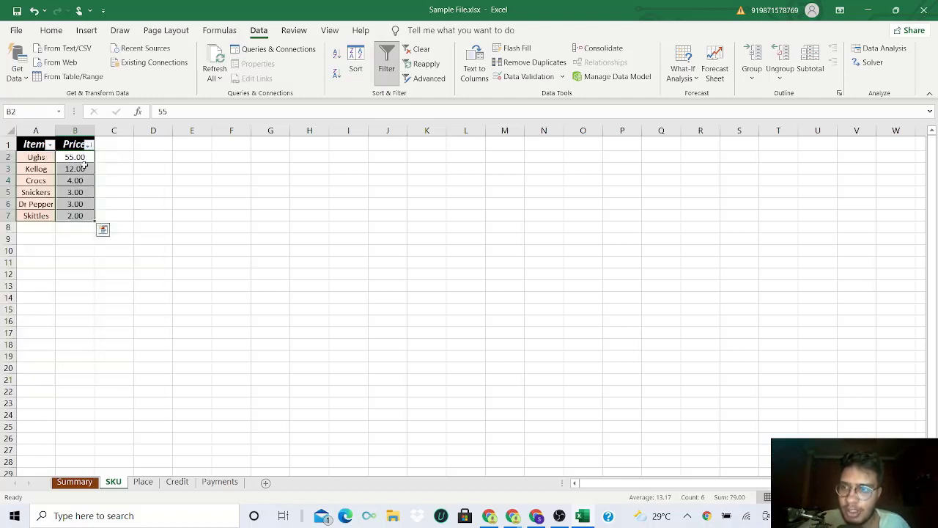
- Clear the sort criteria from the filtered Item and Price table
drag(85, 157, 83, 218)
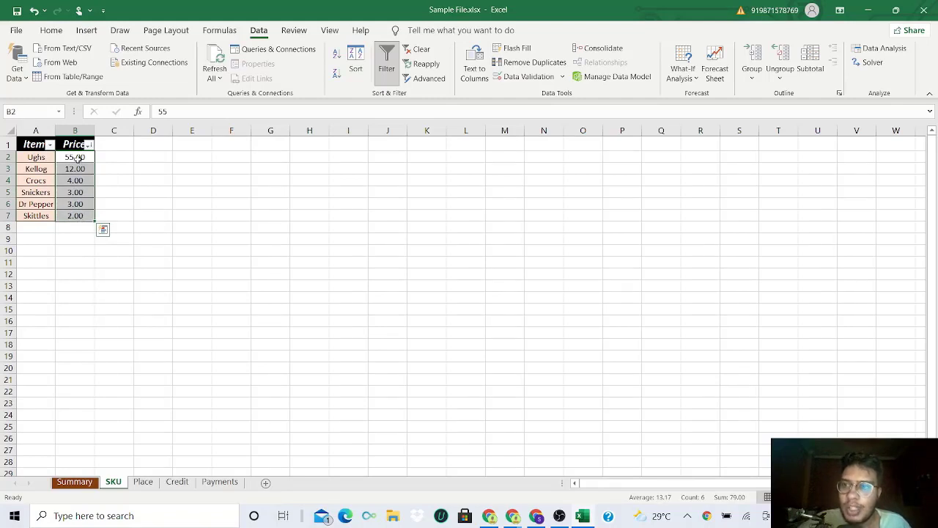
drag(77, 157, 78, 217)
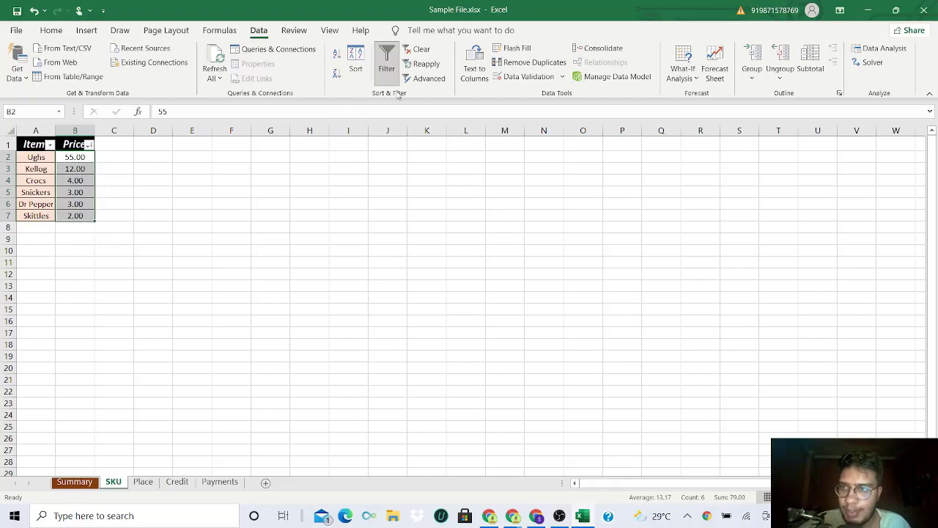
click(416, 52)
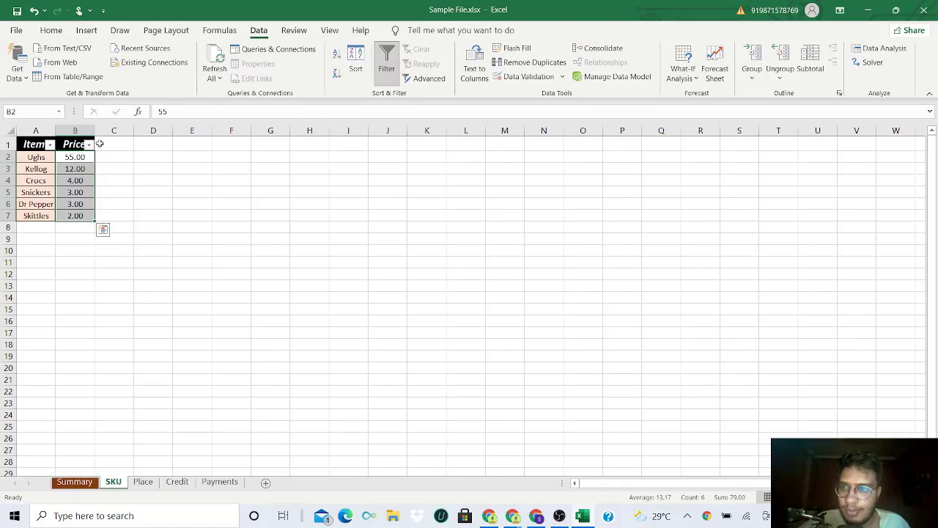
drag(83, 155, 80, 216)
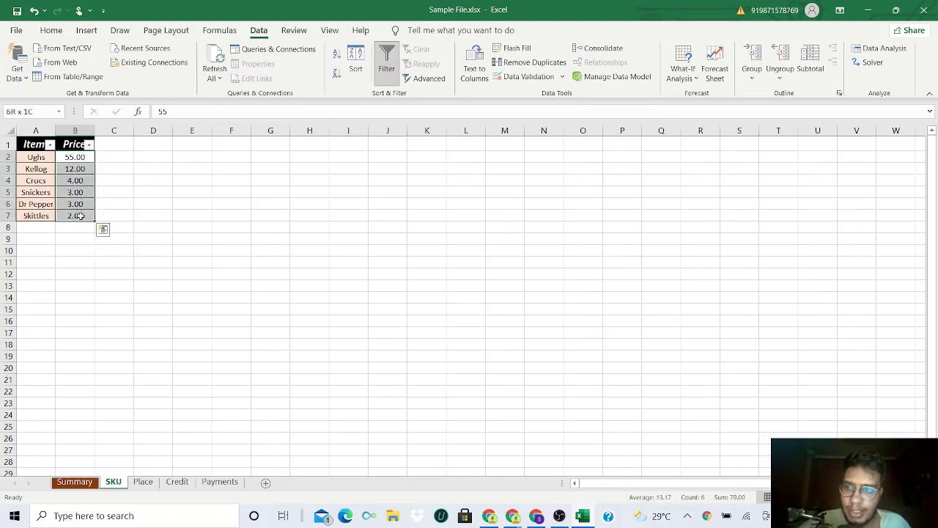
click(118, 218)
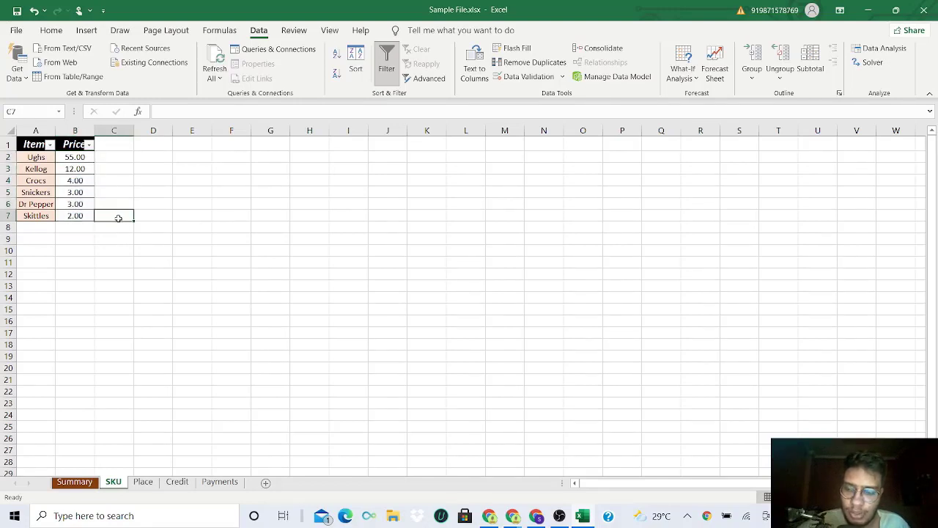
- Undo the clearing and the earlier price sorting to restore the table's original row order, and select the prices in B2:B7
key(ctrl+z)
key(ctrl+z)
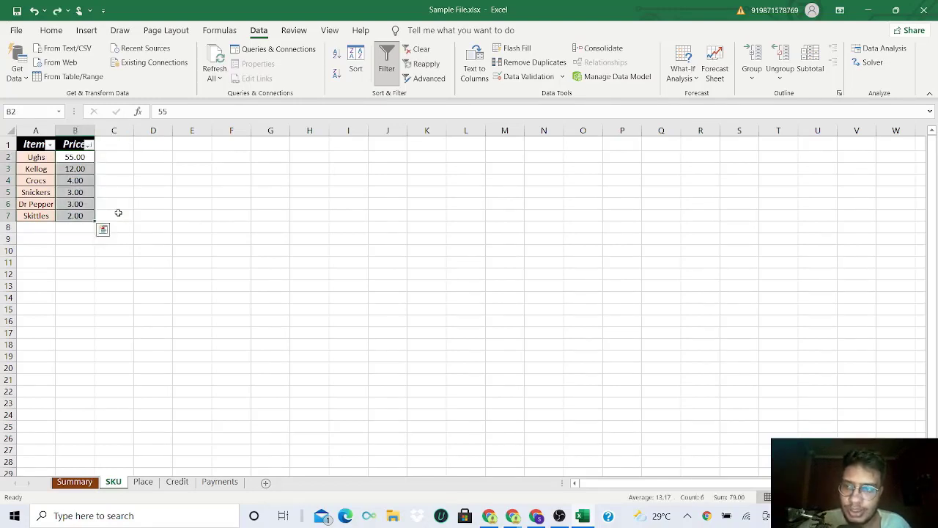
key(ctrl+z)
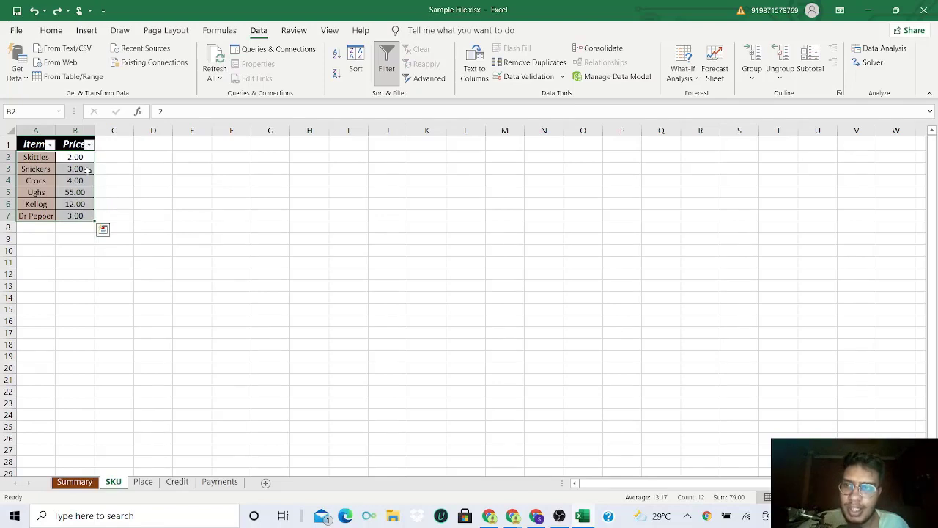
drag(80, 159, 82, 215)
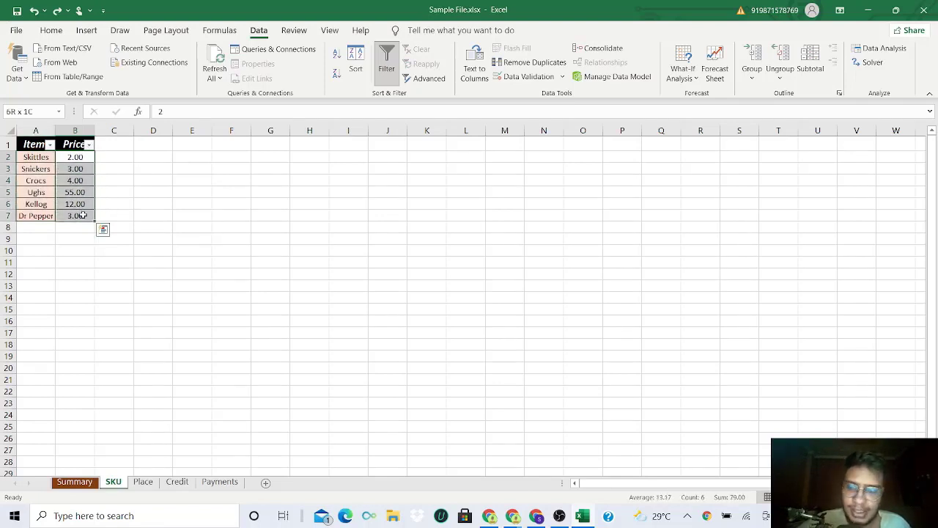
drag(82, 215, 82, 215)
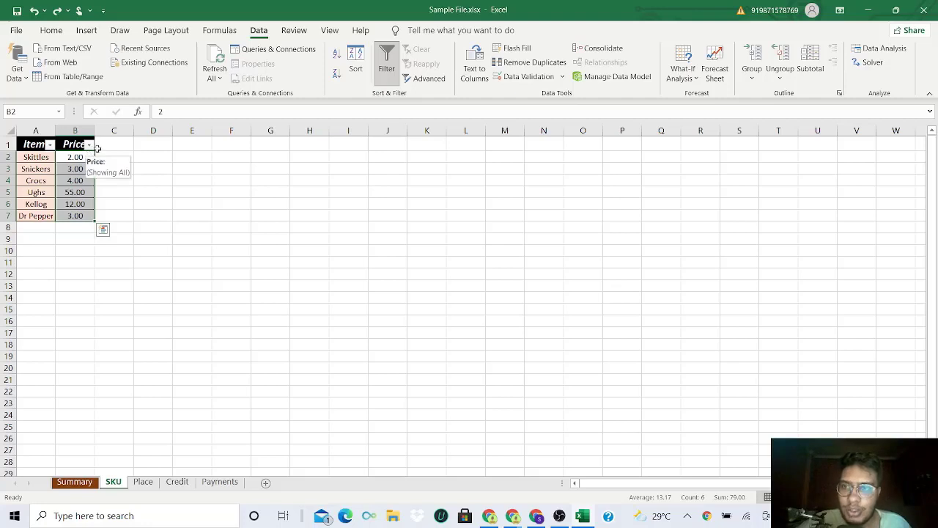
- Sort the table by Price from smallest to largest using the header filter, and check the lowest and highest priced rows
click(88, 145)
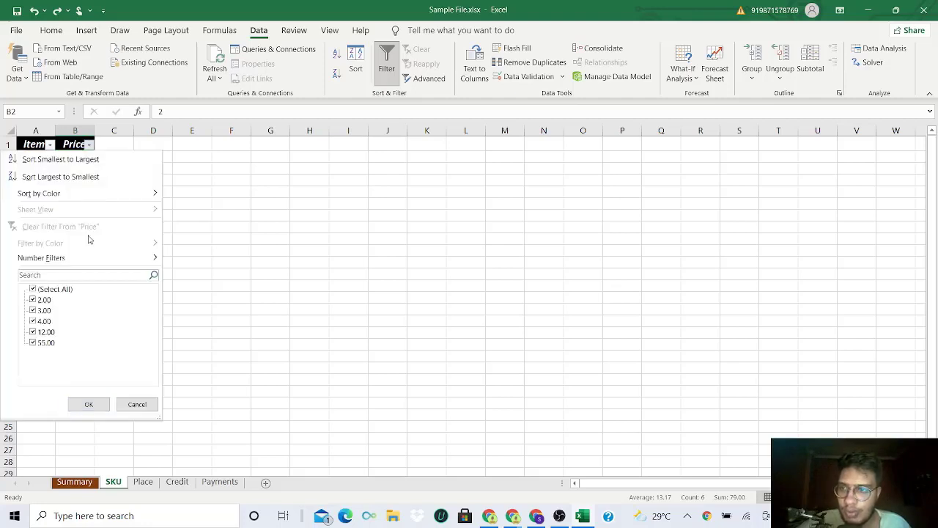
click(60, 159)
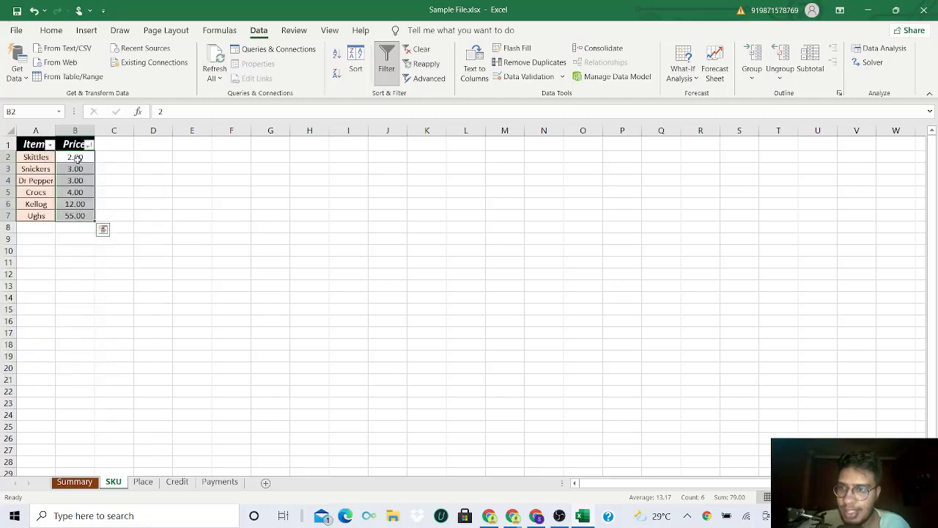
drag(77, 158, 27, 160)
drag(87, 218, 31, 206)
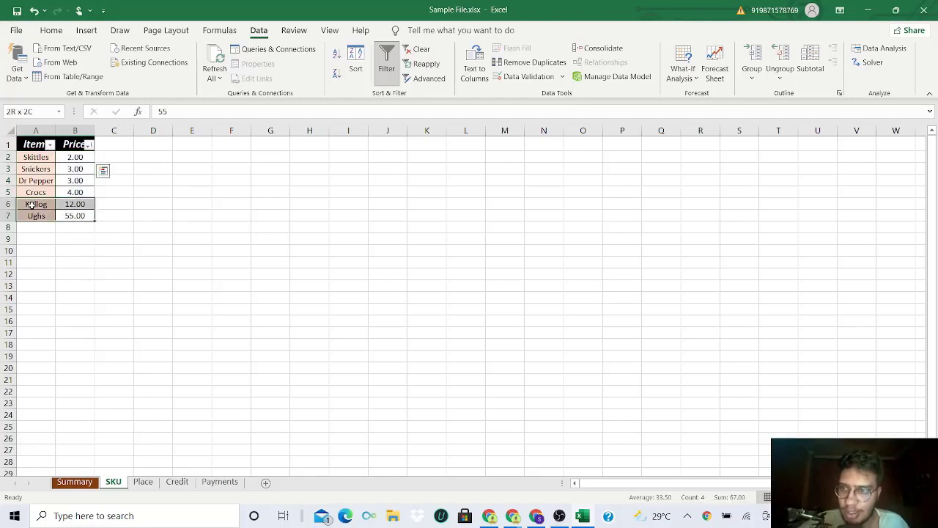
click(70, 147)
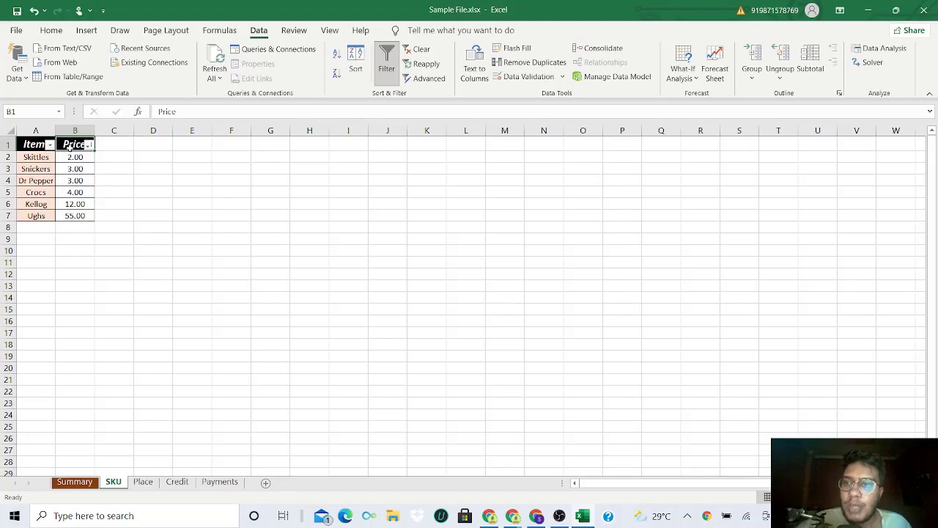
- Look at the Item filter options, and reapply the smallest-to-largest sort to the Price column
click(49, 145)
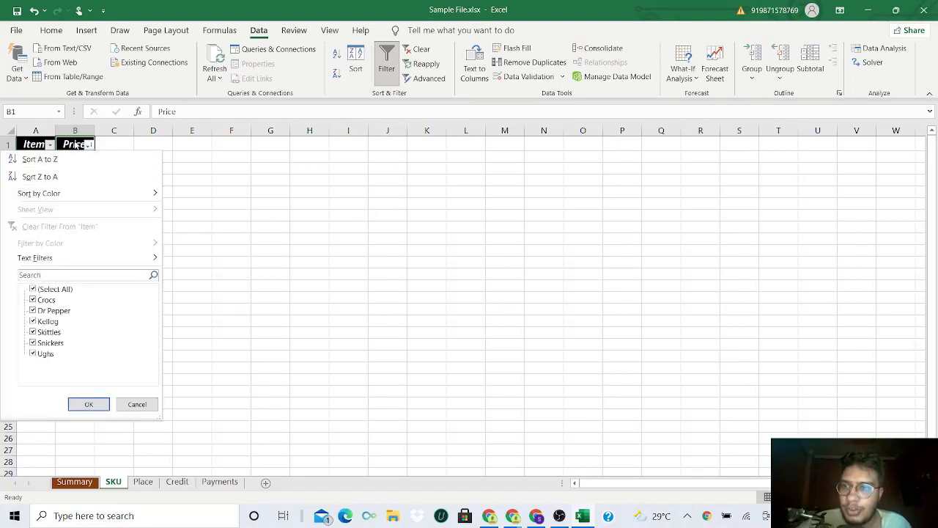
click(75, 145)
drag(76, 157, 83, 218)
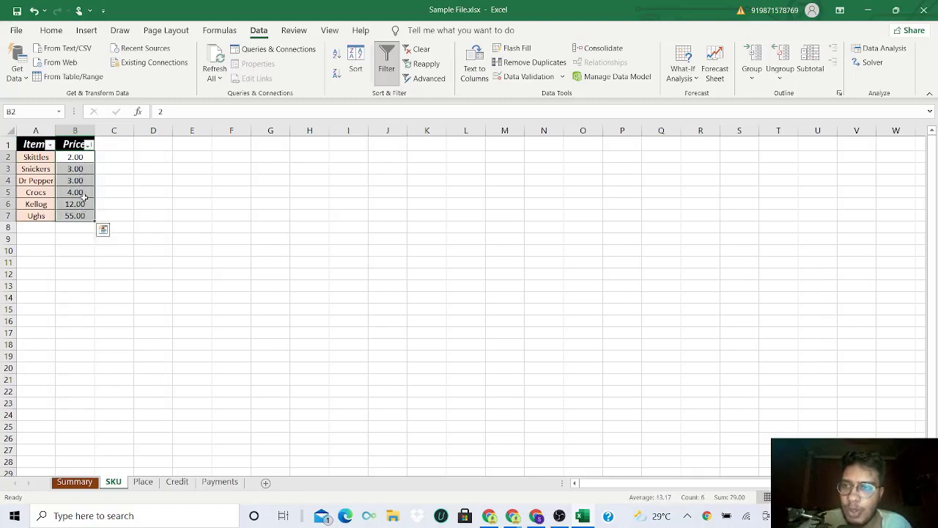
click(89, 145)
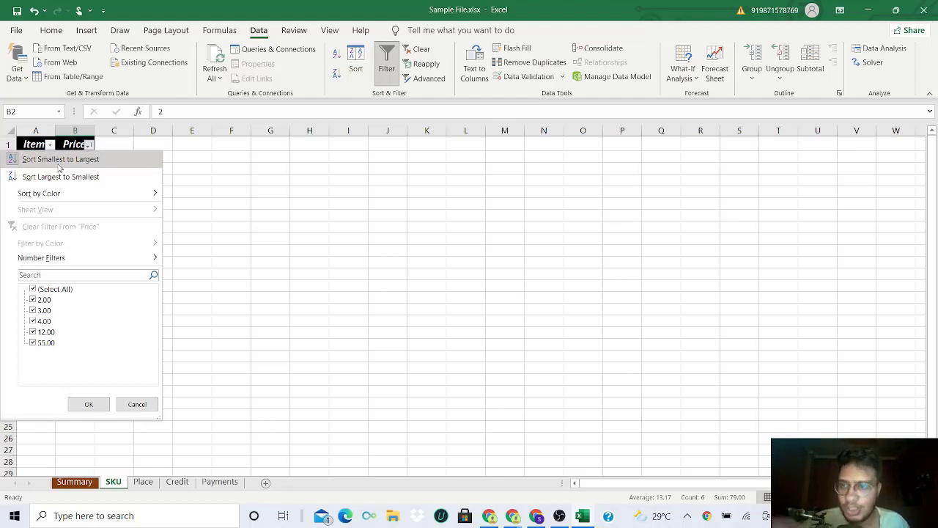
click(59, 161)
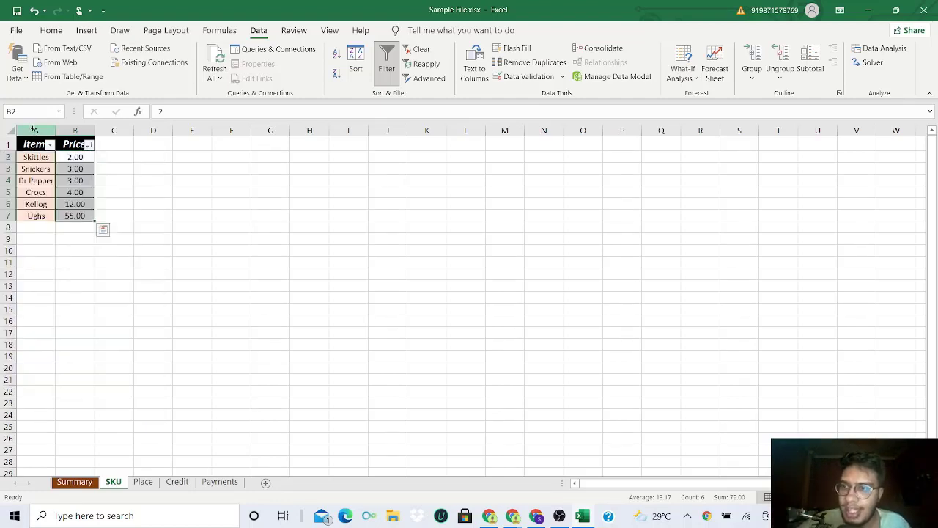
- Sort the table by Item from A to Z using the header filter, and check the order of A2:A7
click(34, 129)
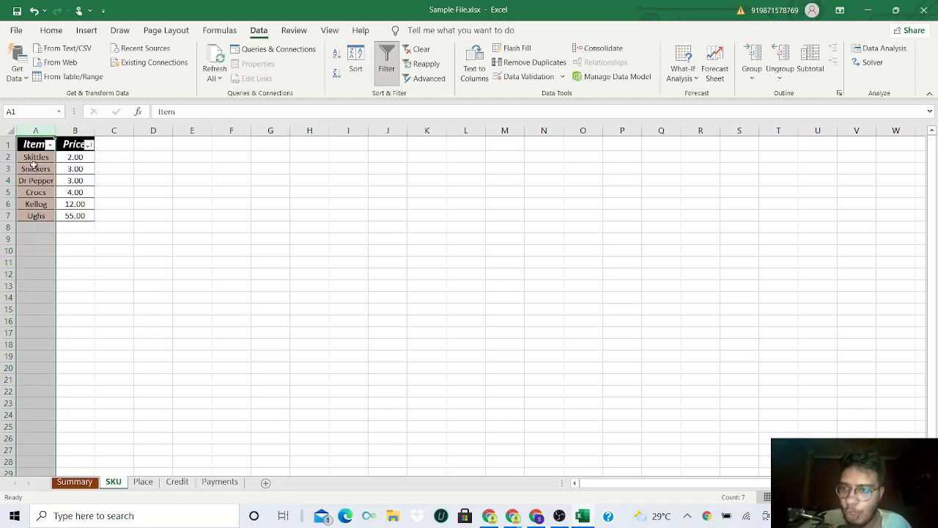
click(50, 146)
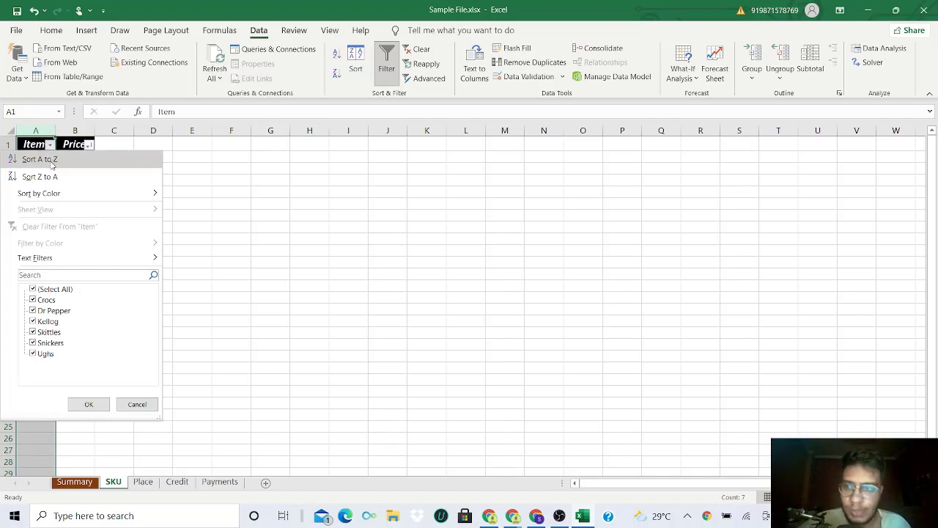
click(51, 166)
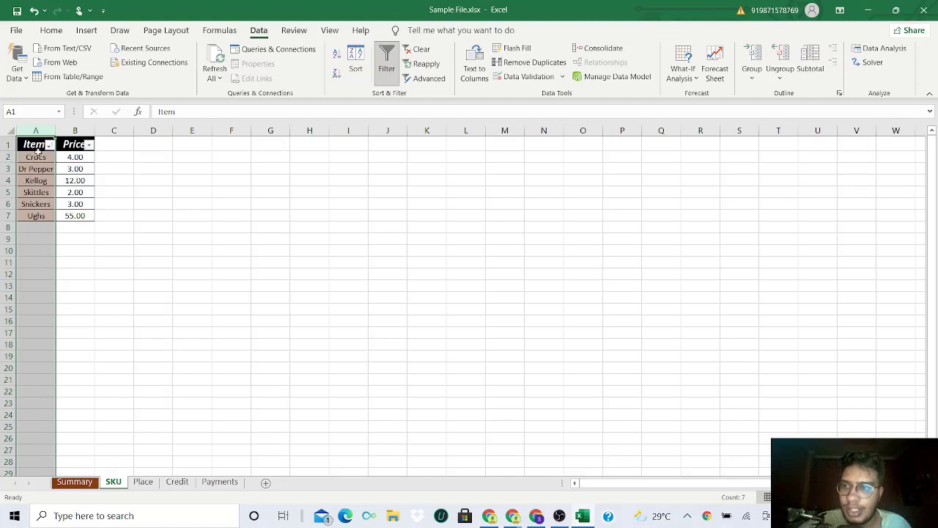
drag(38, 158, 44, 217)
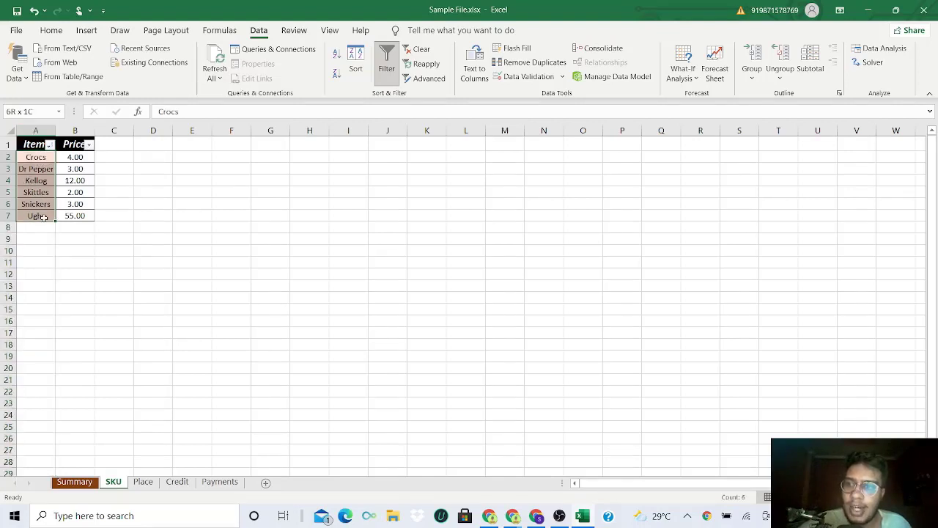
mouse_move(45, 159)
mouse_down()
mouse_move(48, 204)
mouse_move(40, 171)
mouse_up()
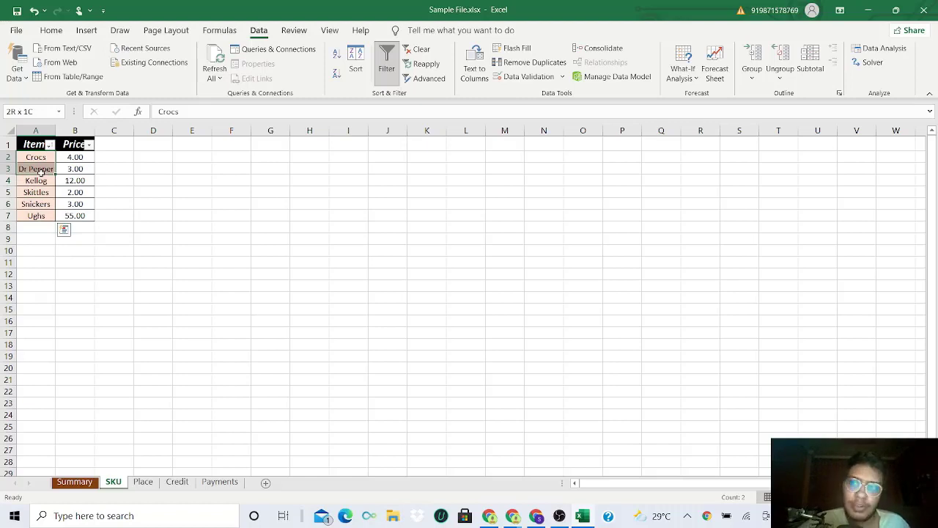
- Sort the table by Item from Z to A using the header filter, and clear the sort criteria
click(49, 145)
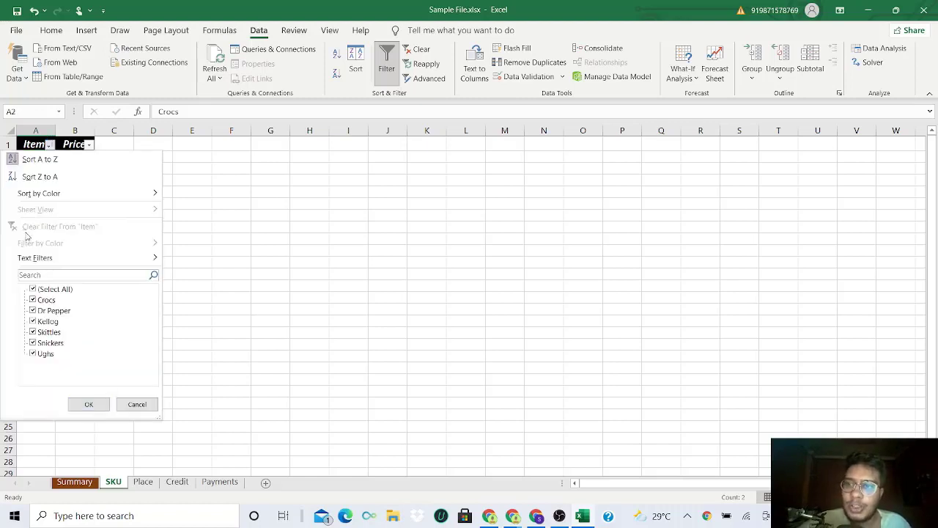
click(45, 178)
drag(36, 156, 33, 219)
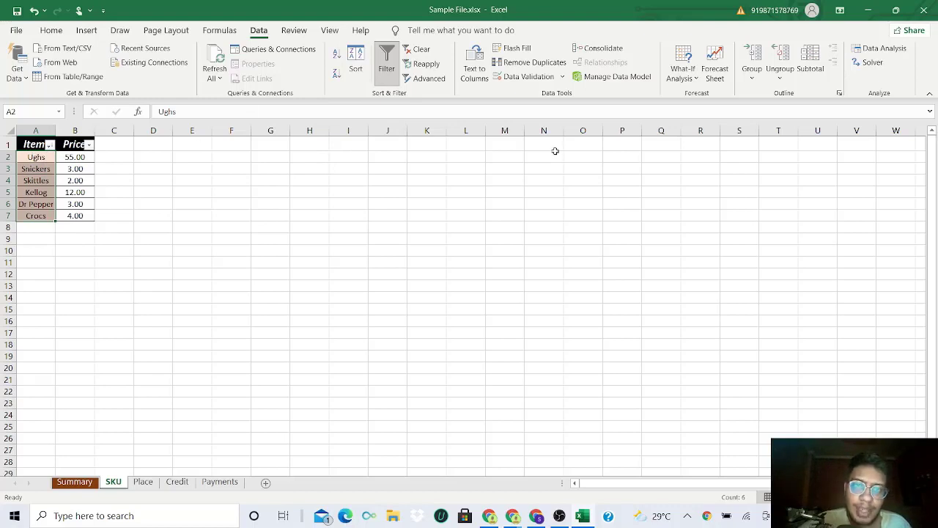
click(418, 49)
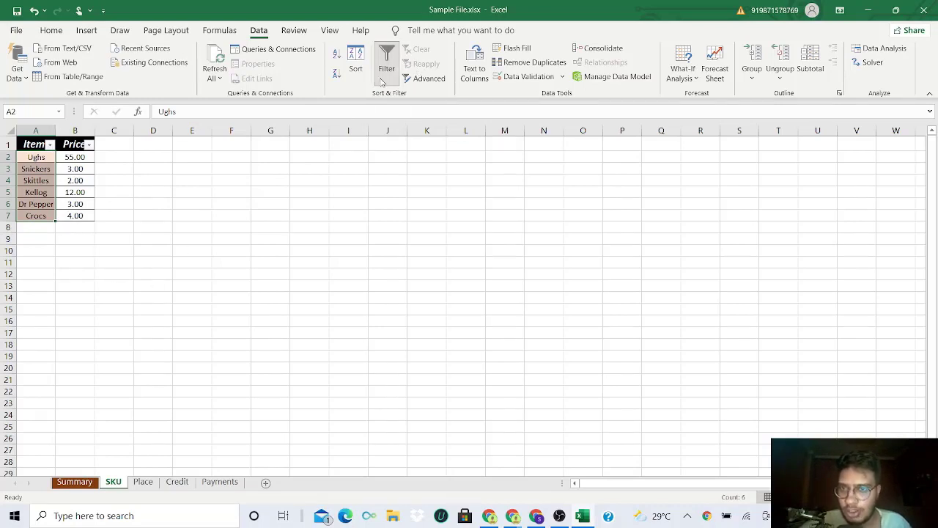
- Turn off filtering for the Item and Price header row
drag(36, 144, 89, 146)
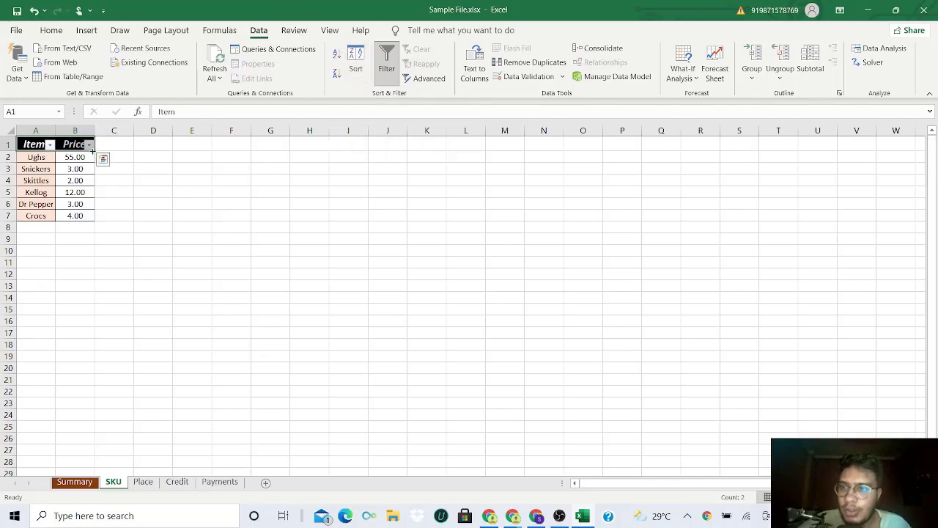
click(387, 66)
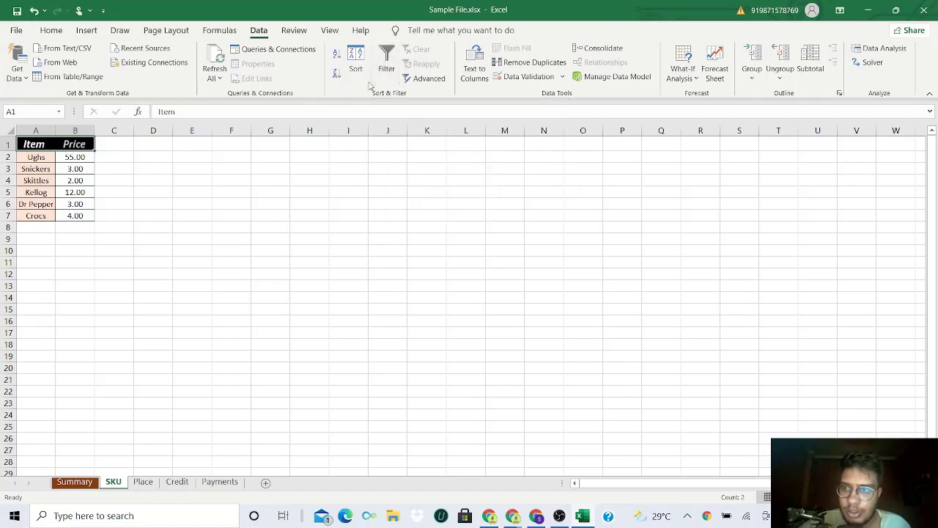
key(ctrl+z)
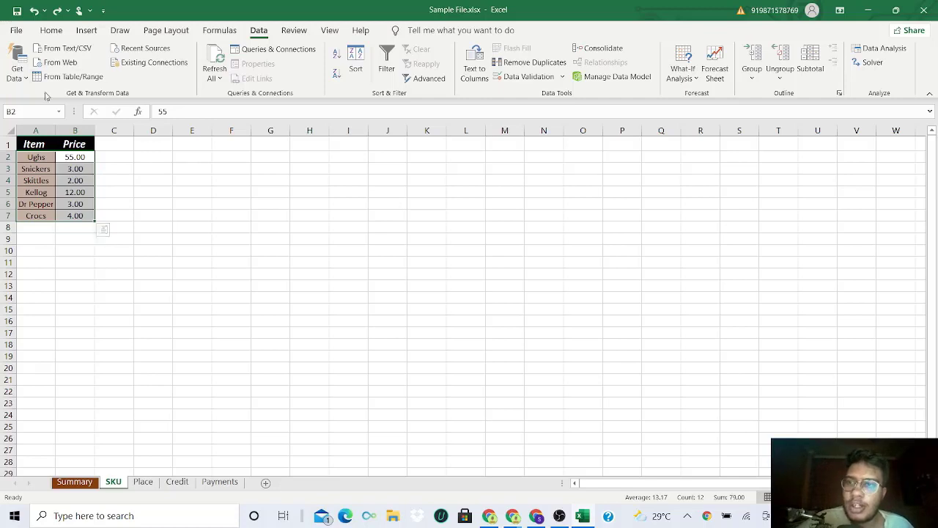
- Start a Sort of the table from the Item header and choose Item as the column to sort by
click(31, 142)
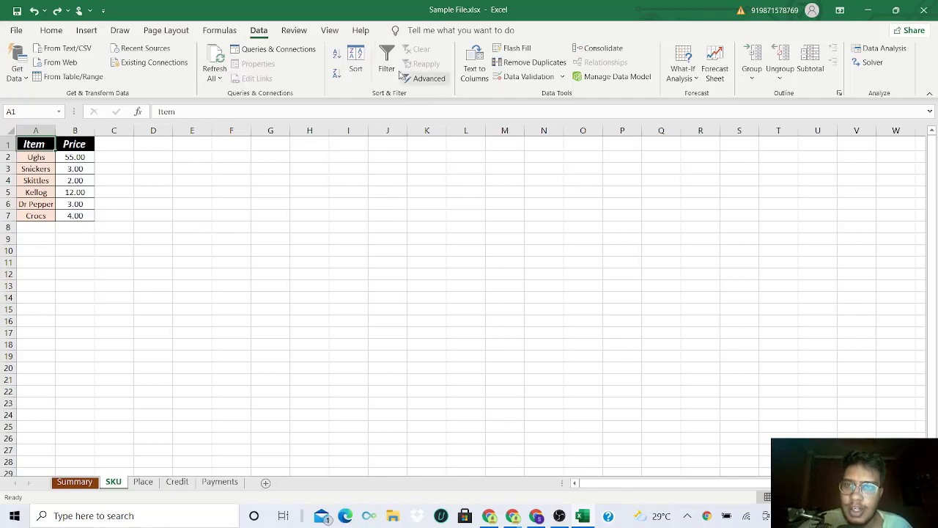
click(355, 62)
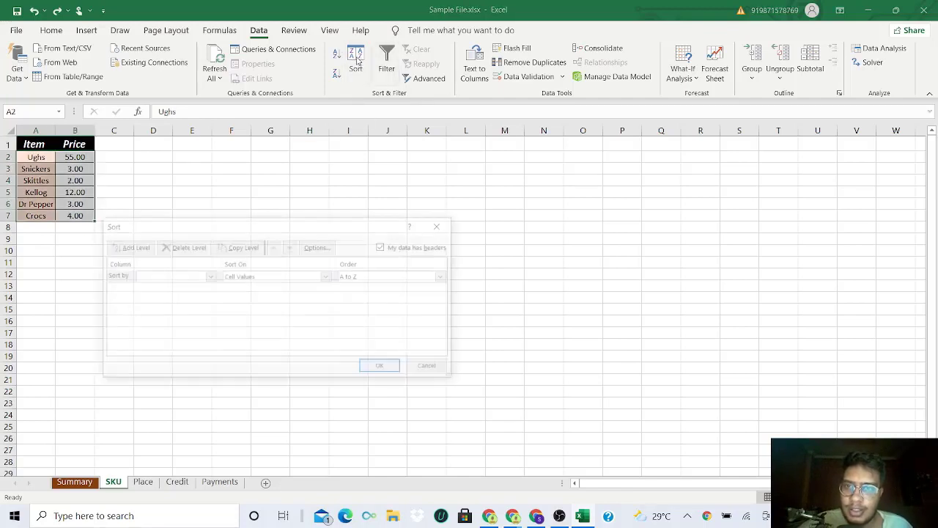
click(209, 277)
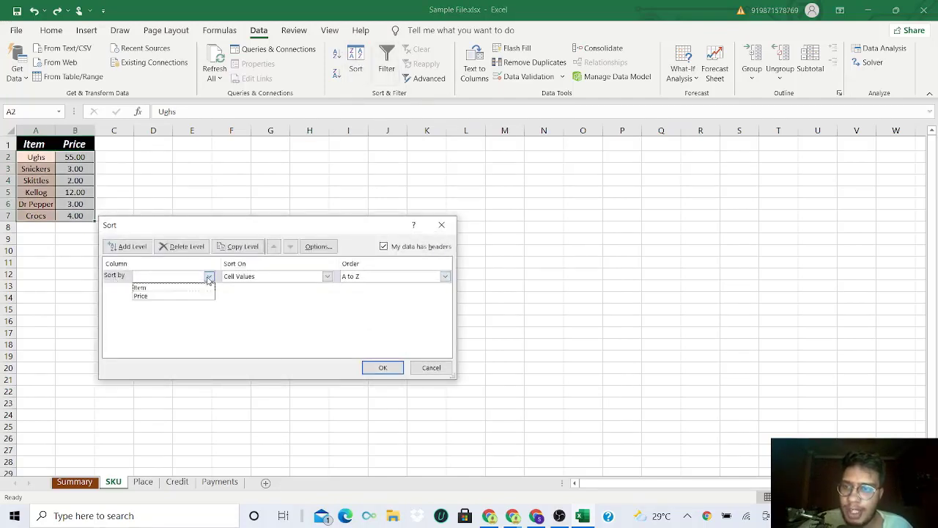
click(155, 288)
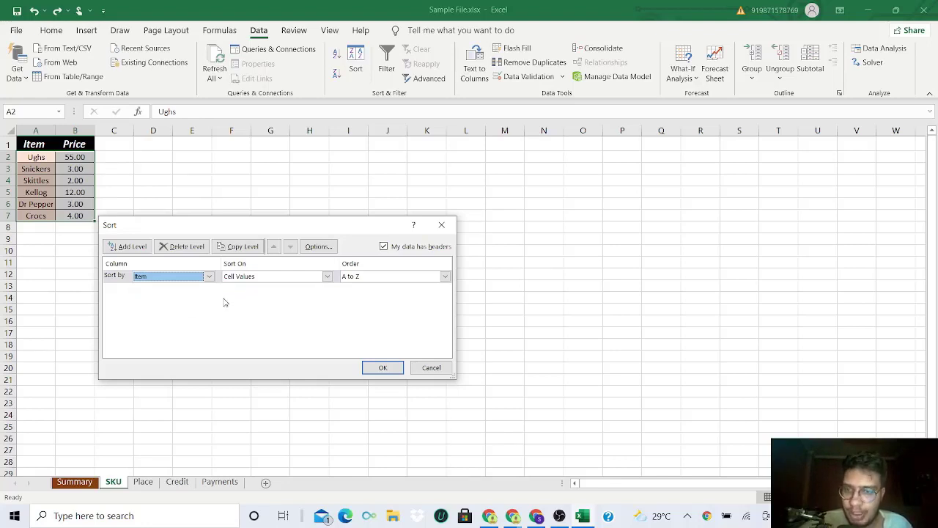
- Look at the Custom Lists available for the Item sort order, and set the order to A to Z
click(393, 278)
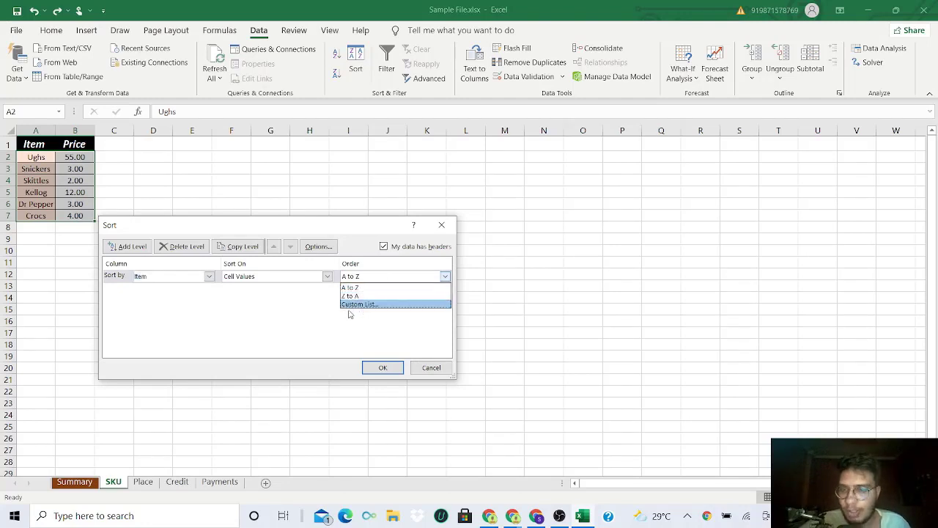
click(365, 304)
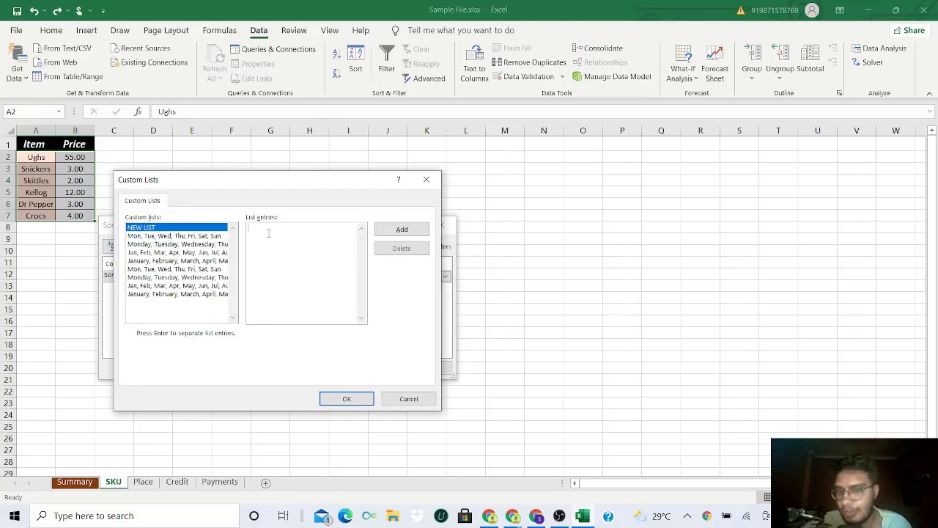
click(425, 179)
click(444, 276)
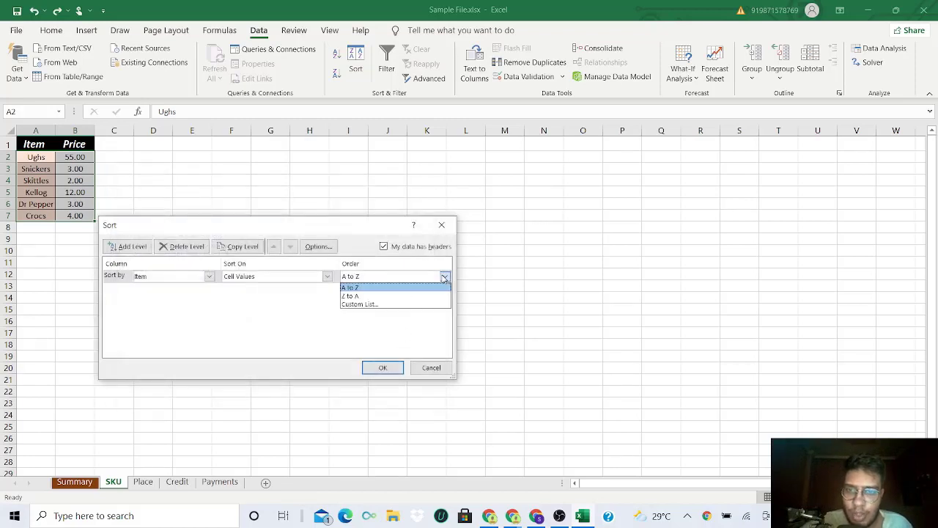
click(396, 287)
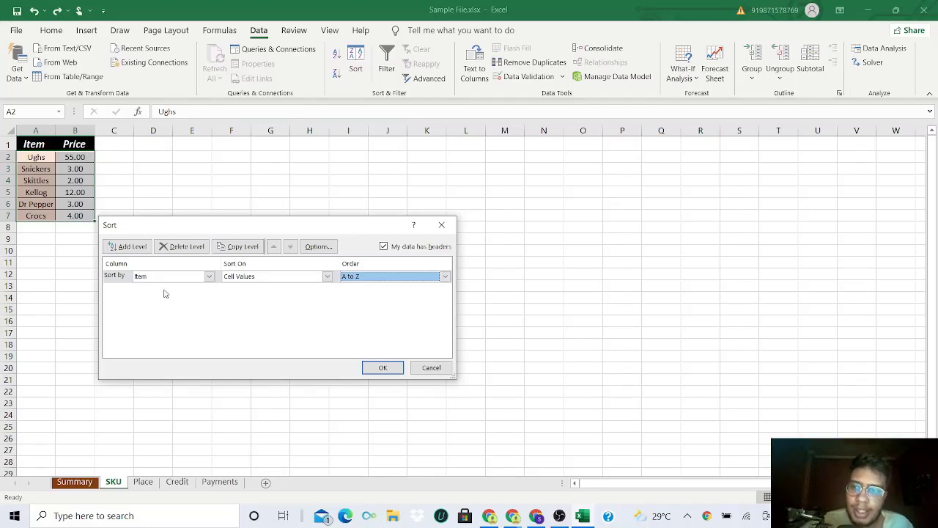
- Add a second sort level by Price on cell values, ordered Smallest to Largest, and apply the two-level sort to the table
click(121, 249)
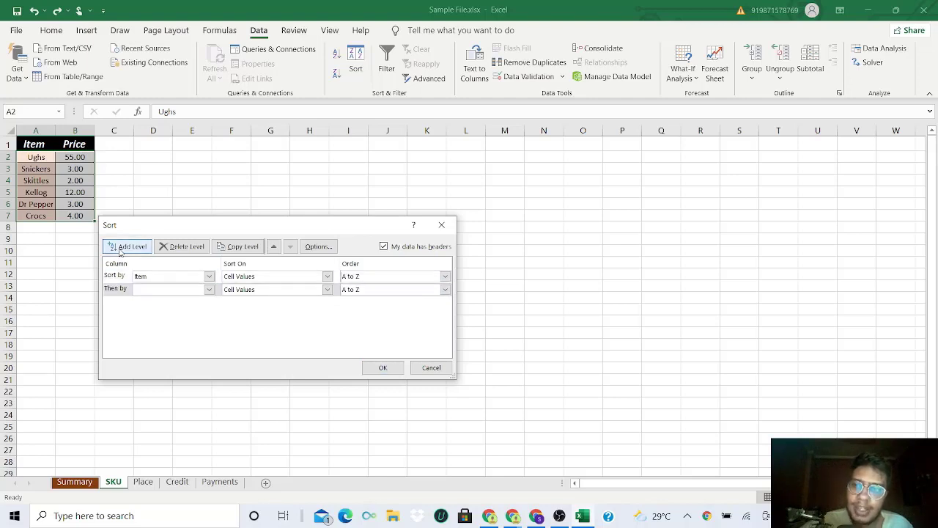
click(209, 289)
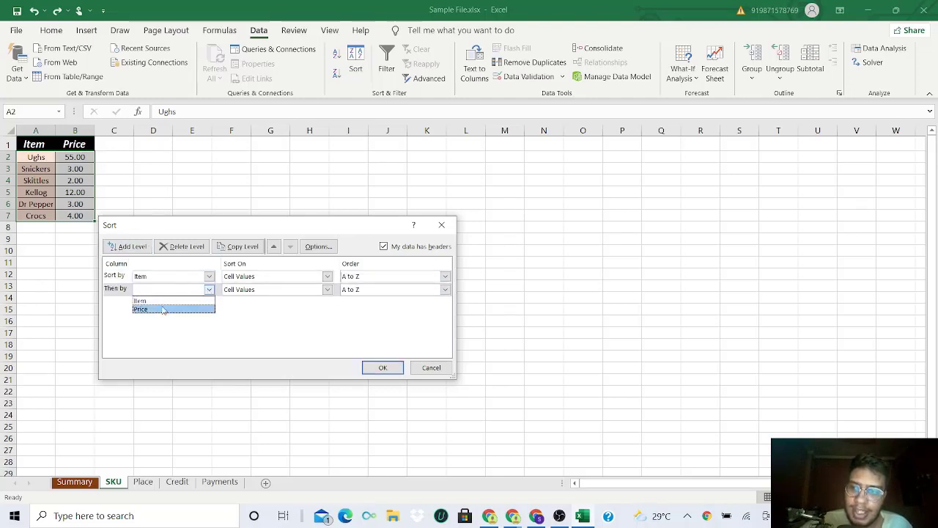
click(163, 308)
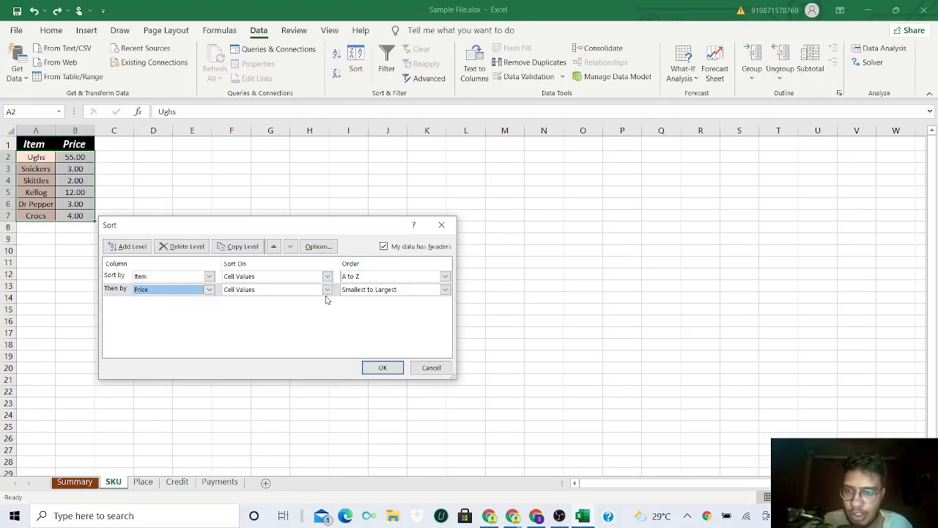
click(445, 289)
click(403, 302)
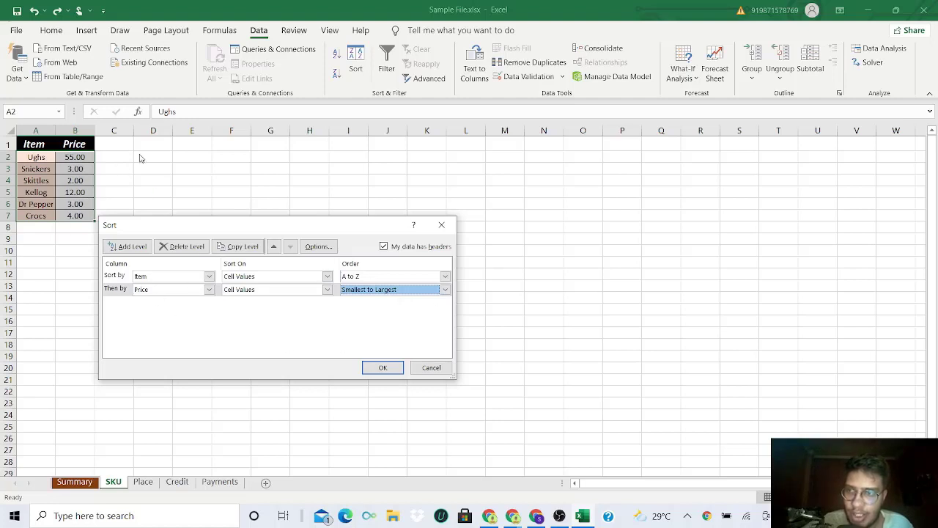
click(382, 367)
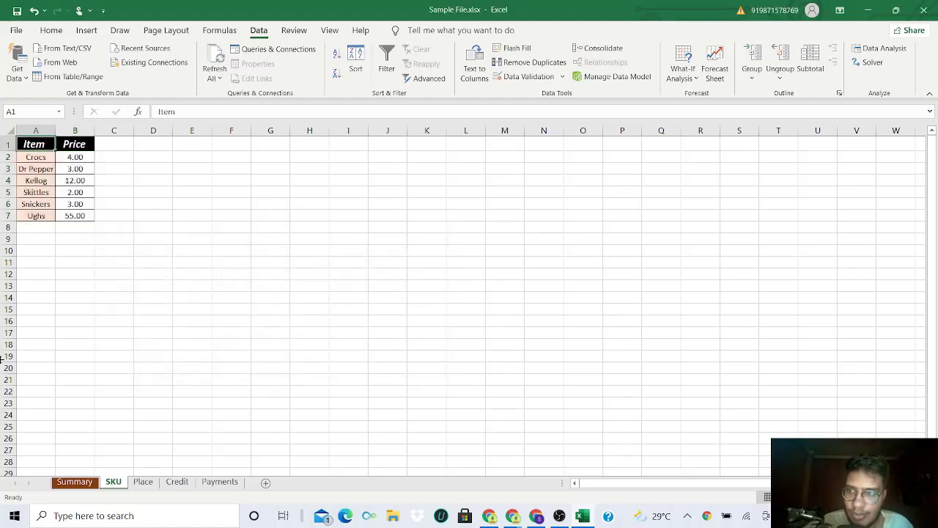
- Examine the order of the items in A2:A7 and their matching prices in B2:B7 after the two-level sort
drag(43, 159, 75, 216)
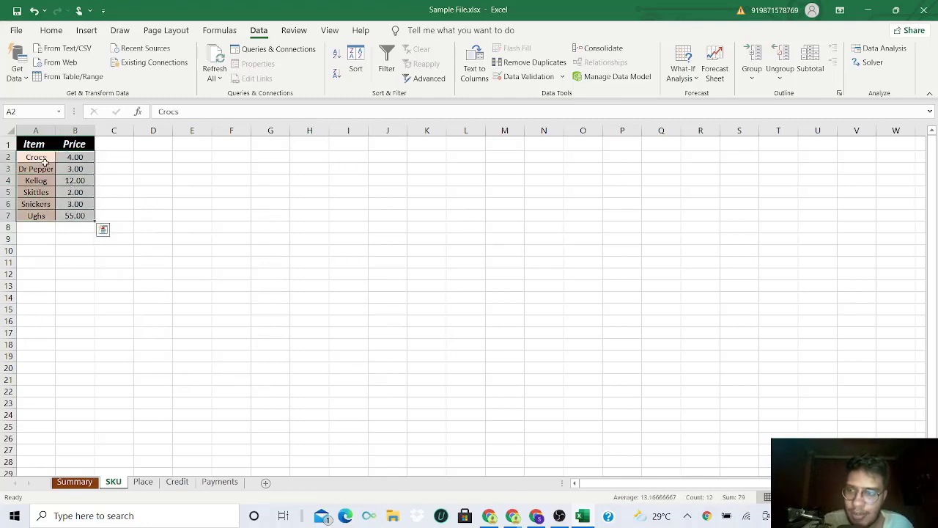
drag(41, 159, 47, 216)
drag(73, 158, 74, 211)
click(36, 158)
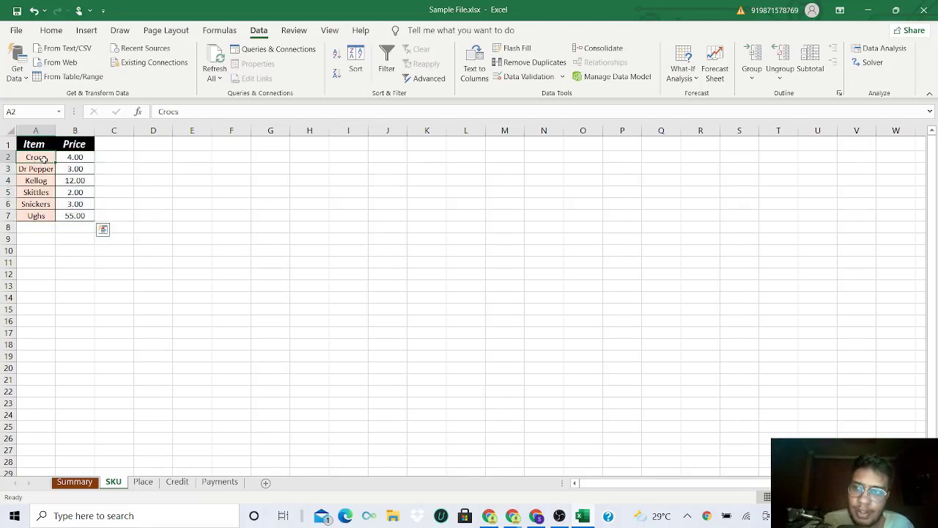
click(72, 161)
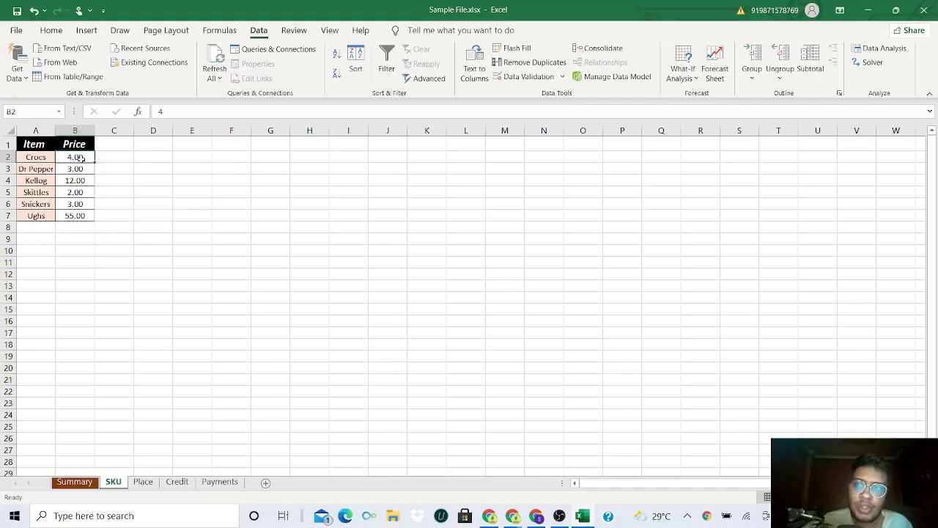
click(110, 157)
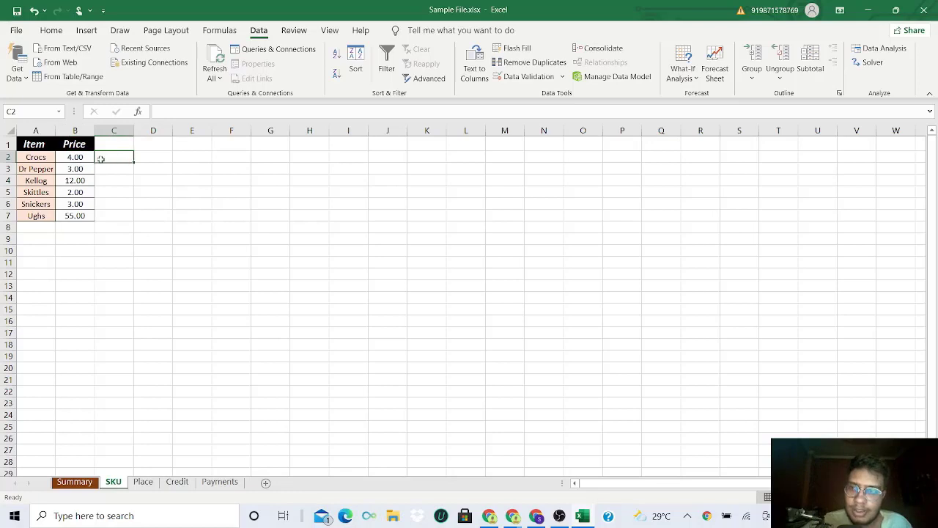
- Undo the two-level sort, and sort the table by Item only, on cell values from A to Z
key(ctrl+z)
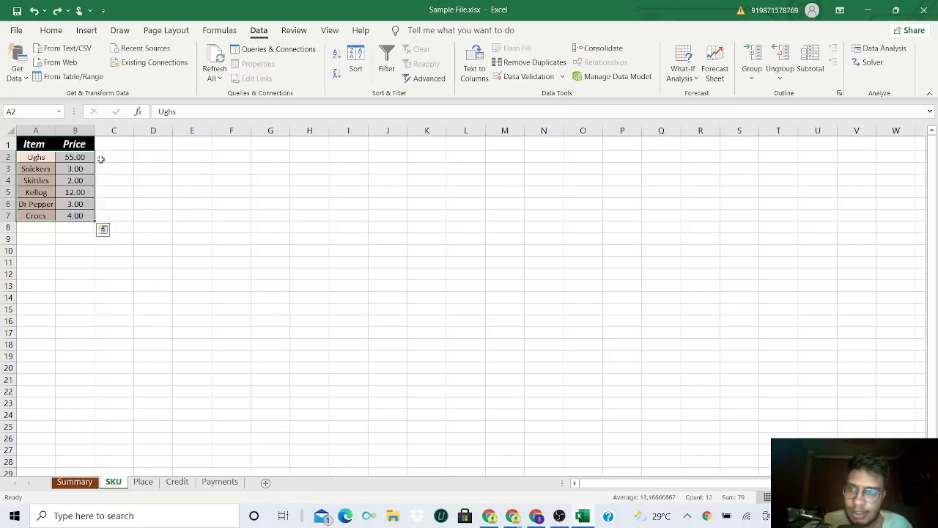
click(103, 230)
click(34, 144)
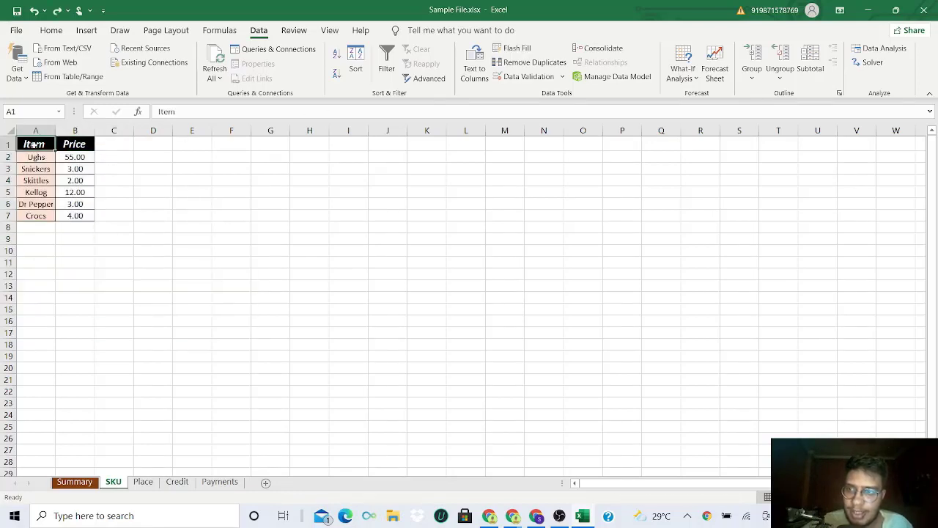
click(356, 63)
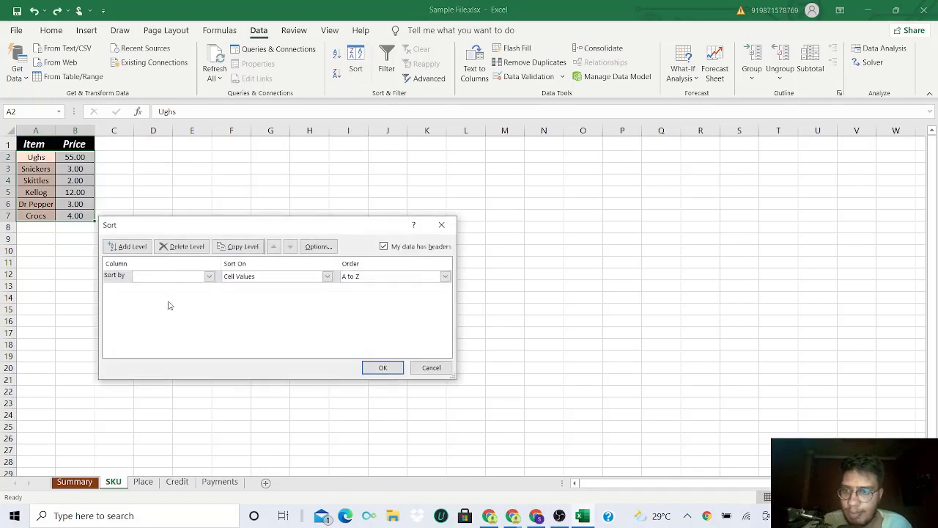
click(209, 276)
click(192, 286)
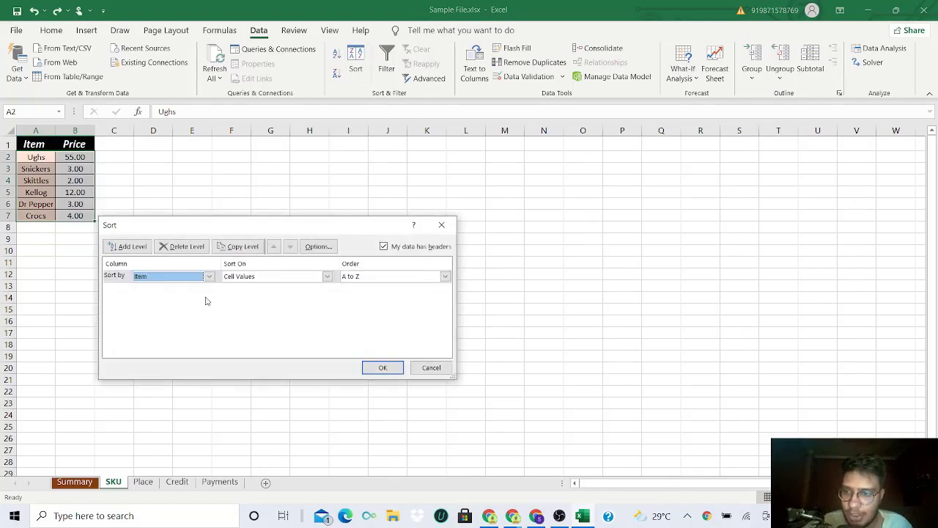
click(389, 373)
- Check the order of the Item column and the Price column after the single-level sort
drag(35, 157, 41, 217)
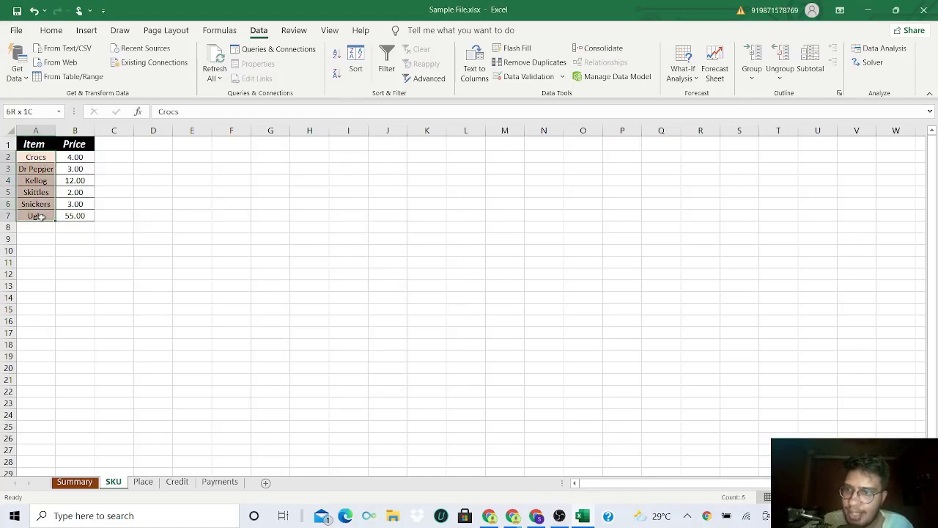
click(44, 157)
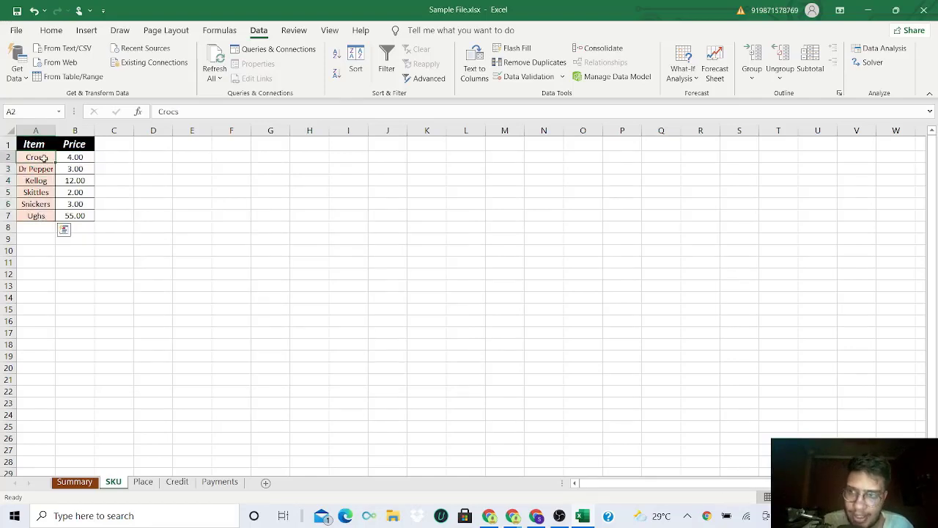
drag(44, 157, 39, 214)
drag(42, 158, 38, 228)
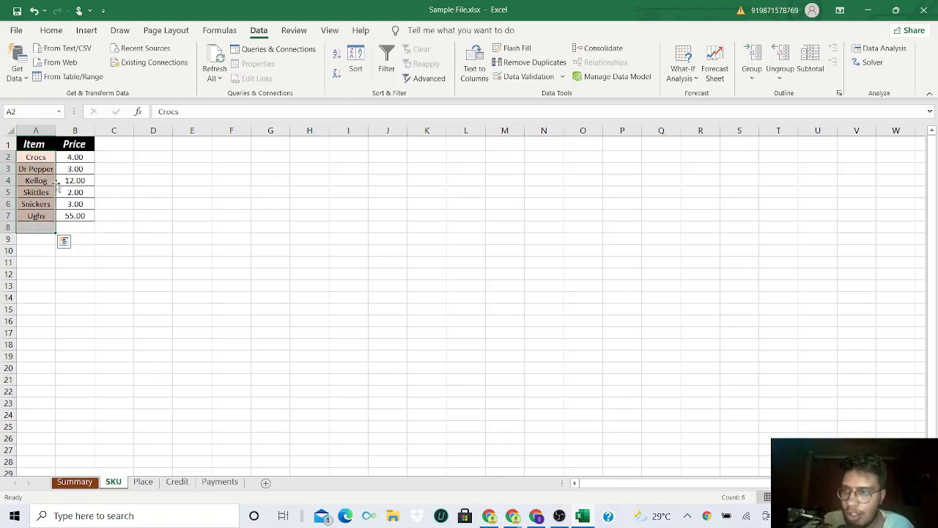
drag(71, 158, 79, 224)
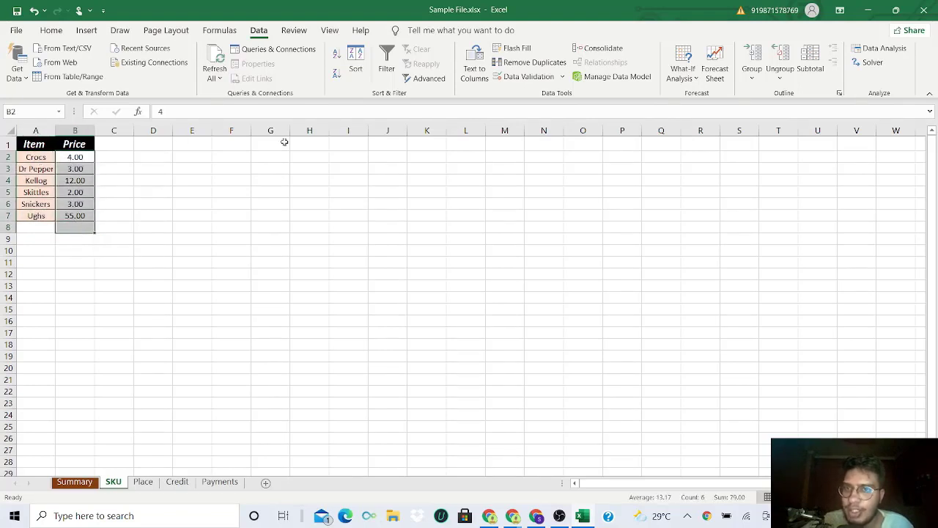